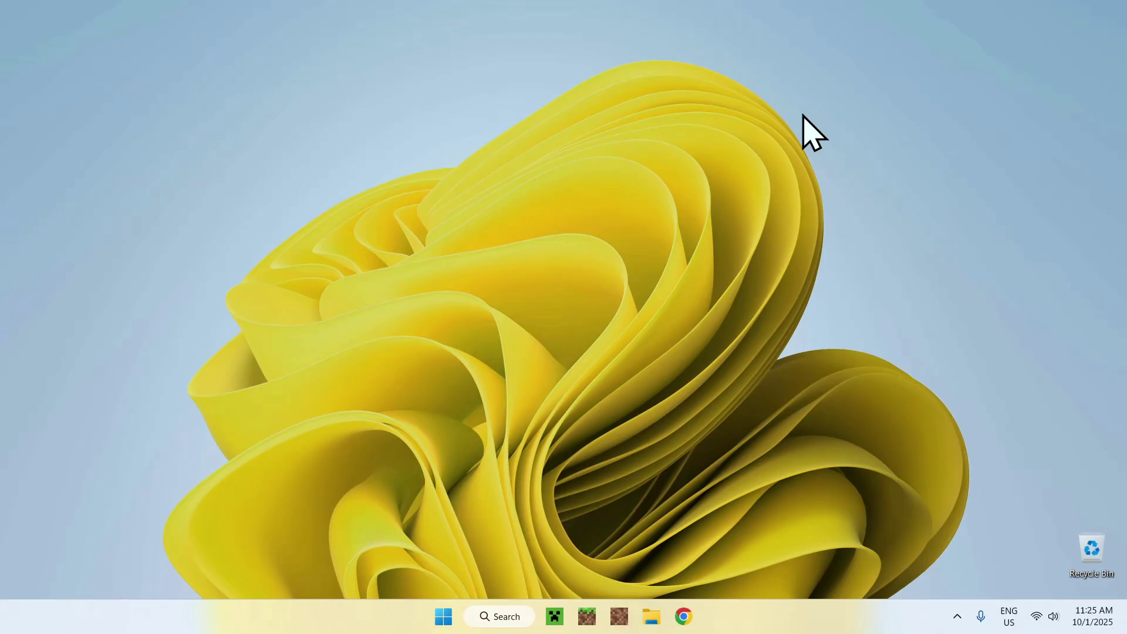
# Open Chrome, search Google for "Modrinth" and open the Modrinth website from the results.
pyautogui.click(683, 616)
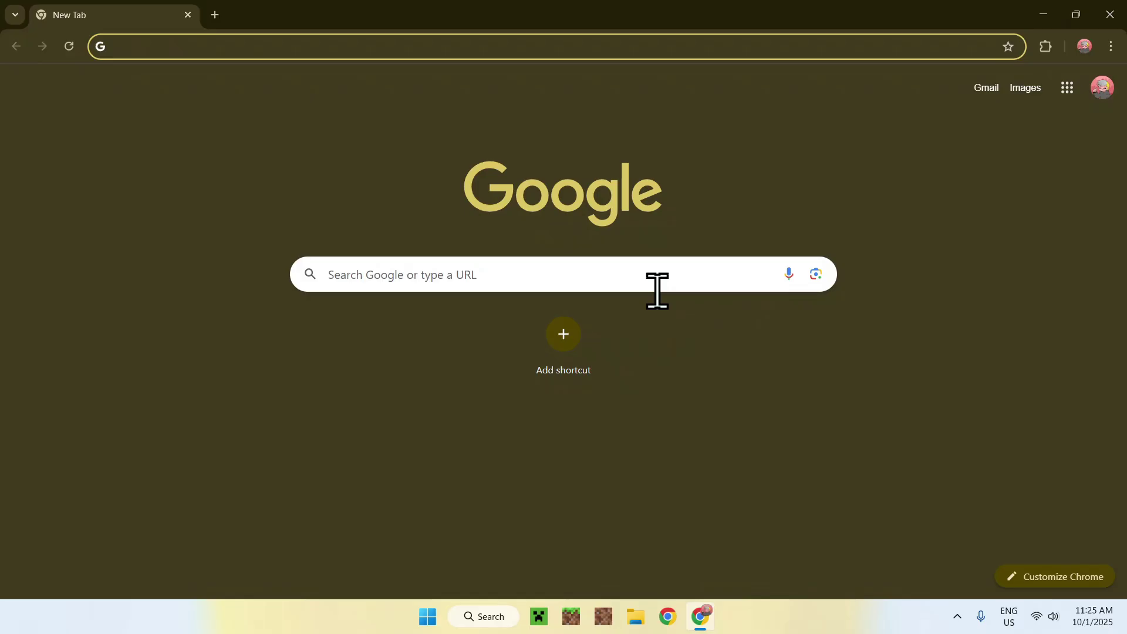
pyautogui.click(622, 274)
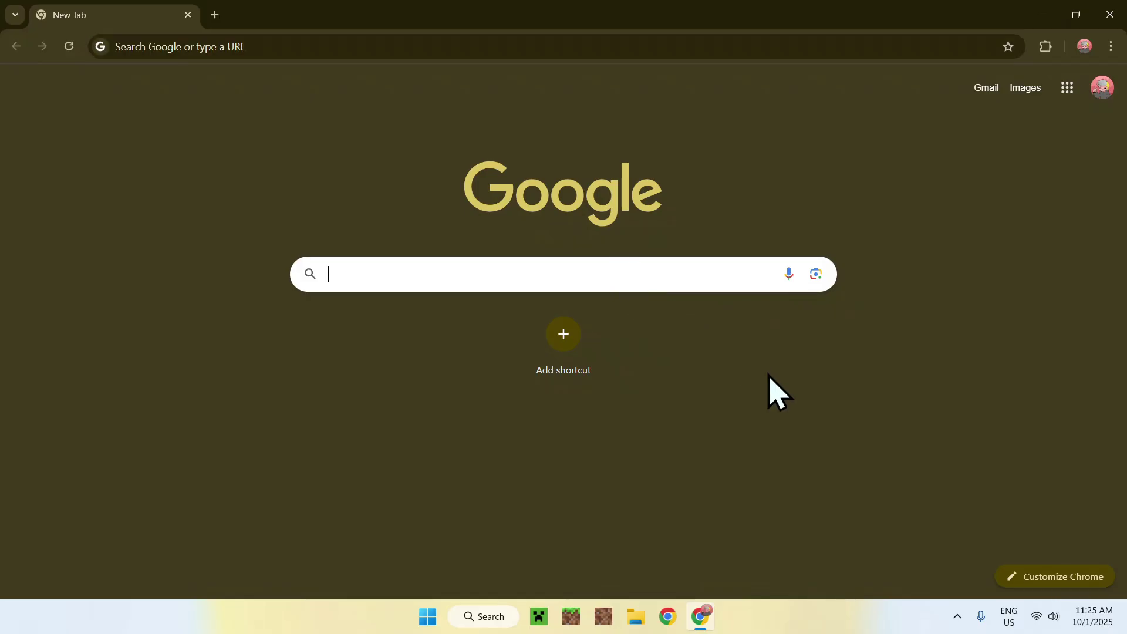
pyautogui.write('Modrinth')
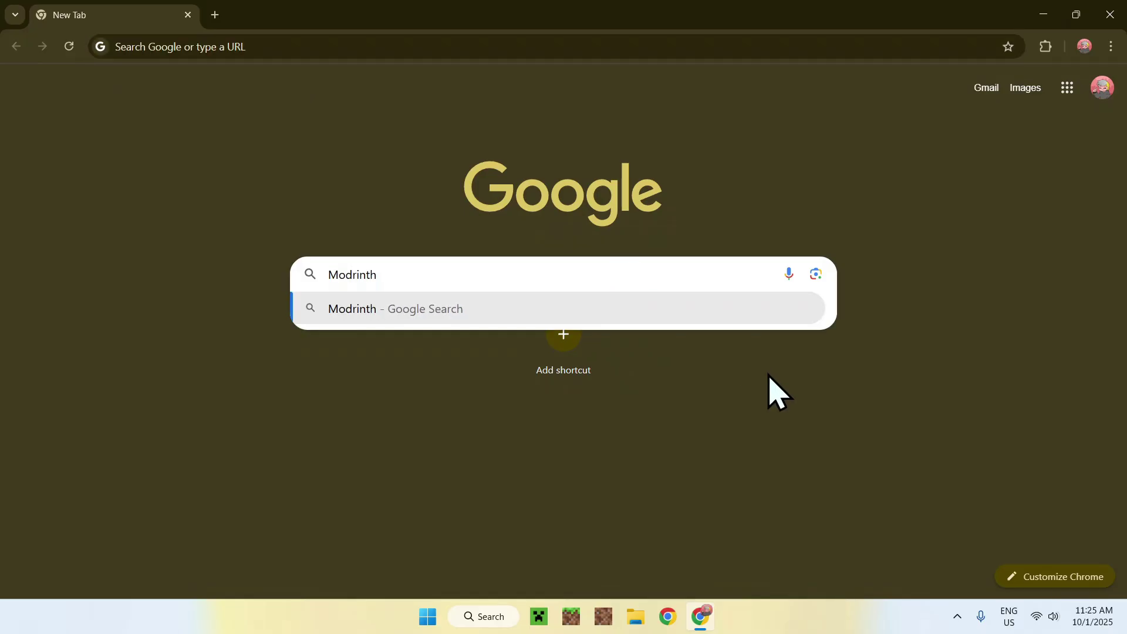
pyautogui.press('Return')
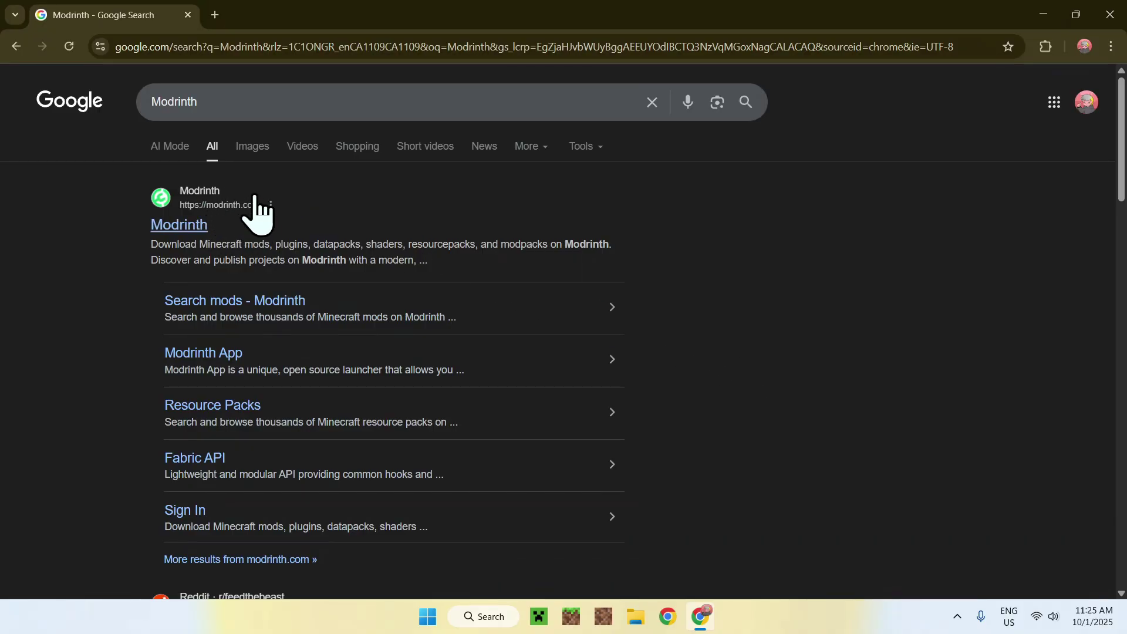
pyautogui.click(179, 227)
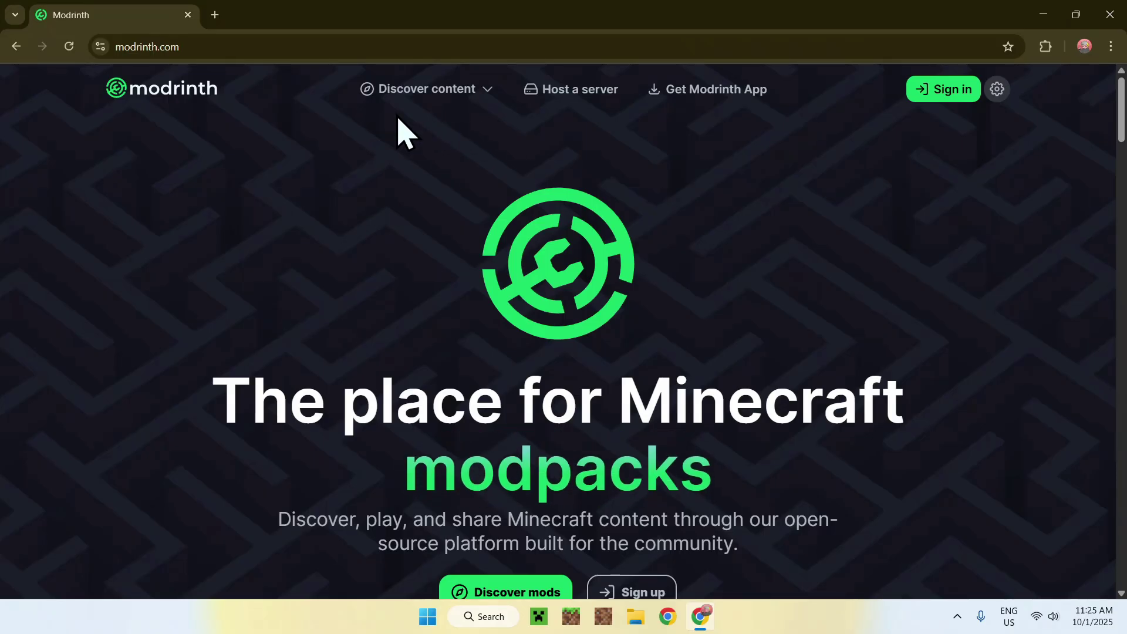
# Open Modrinth's mods listing and filter it to game version 1.21.9.
pyautogui.click(425, 94)
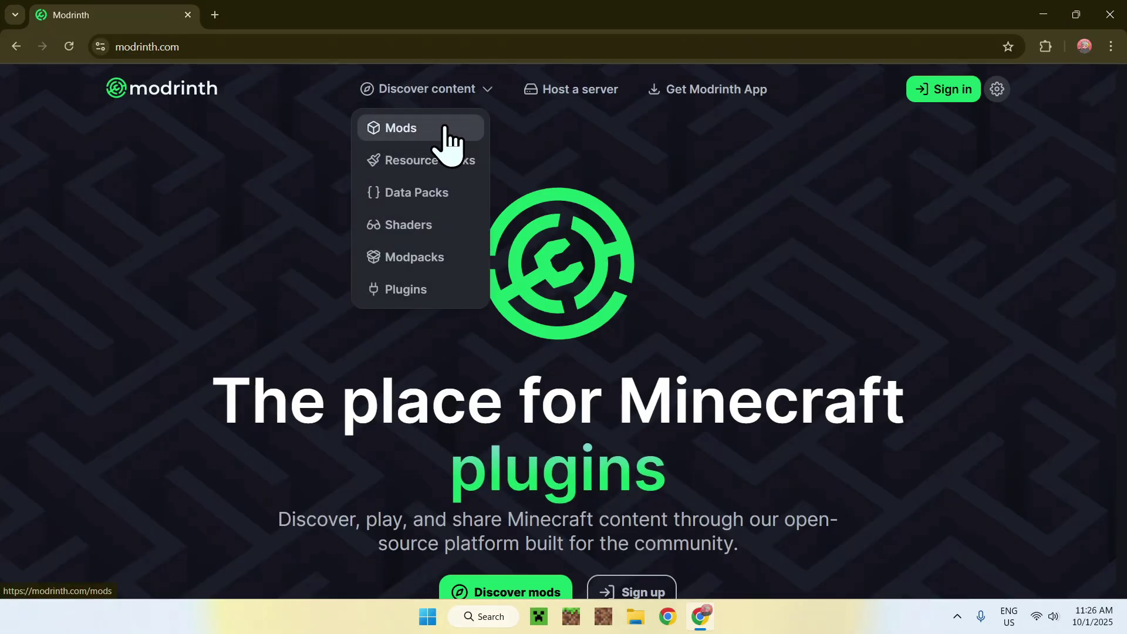
pyautogui.click(445, 126)
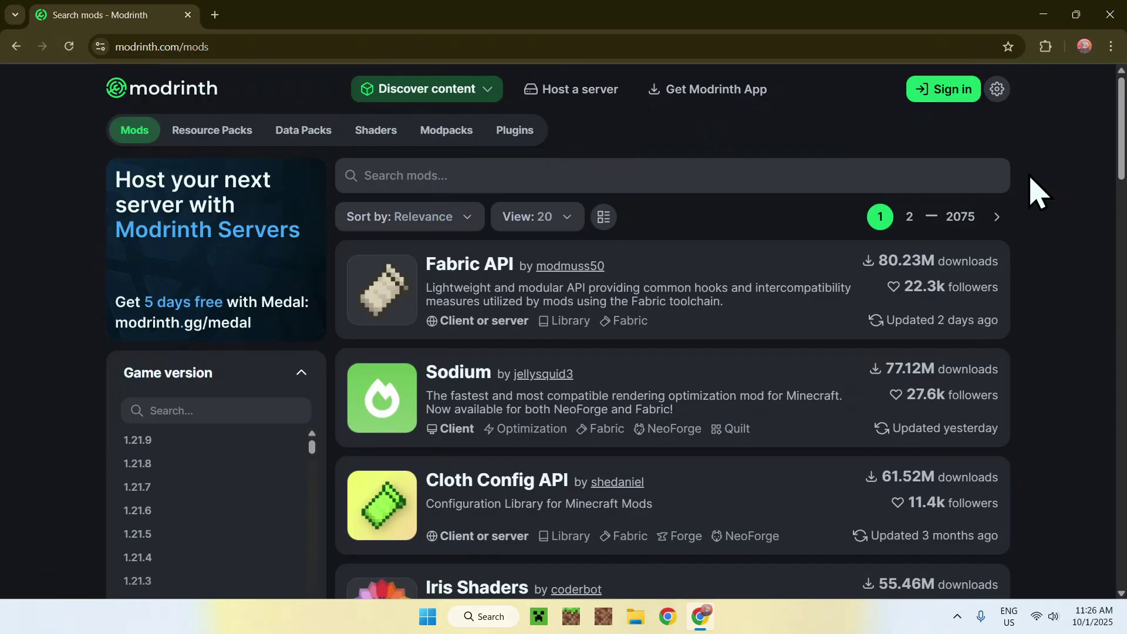
pyautogui.scroll(-9, 1037, 190)
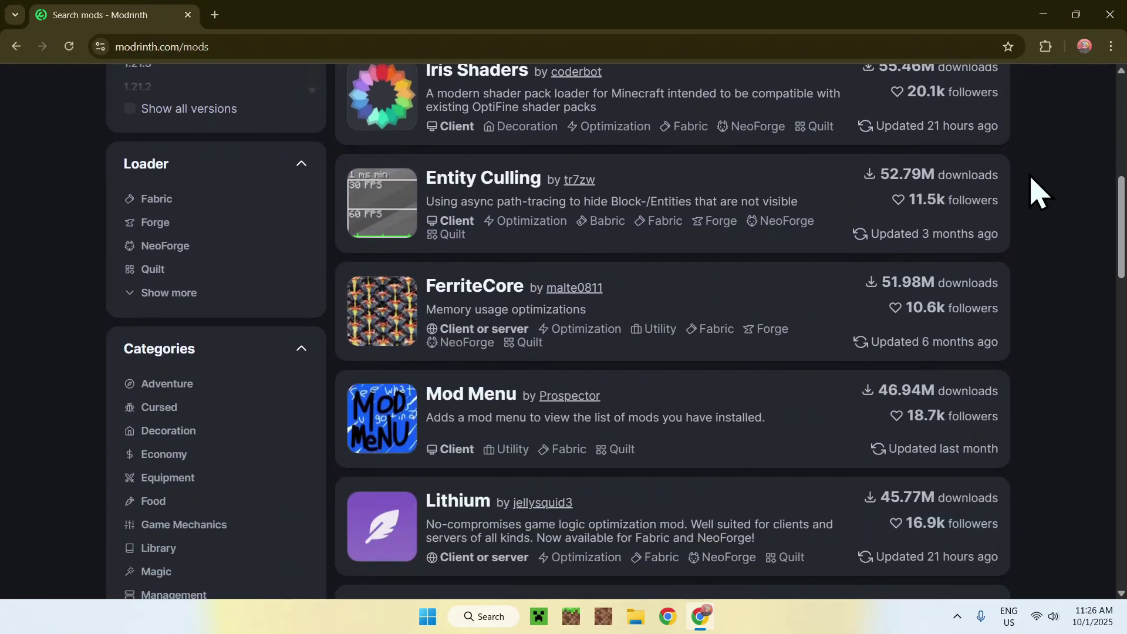
pyautogui.scroll(-9, 1037, 191)
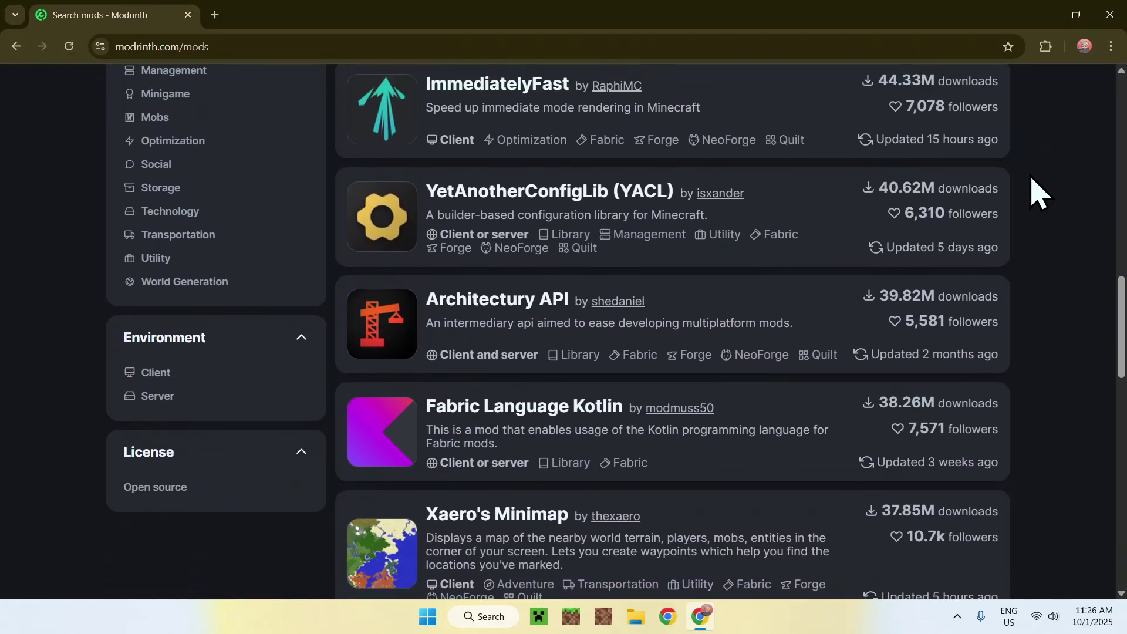
pyautogui.scroll(14, 1036, 190)
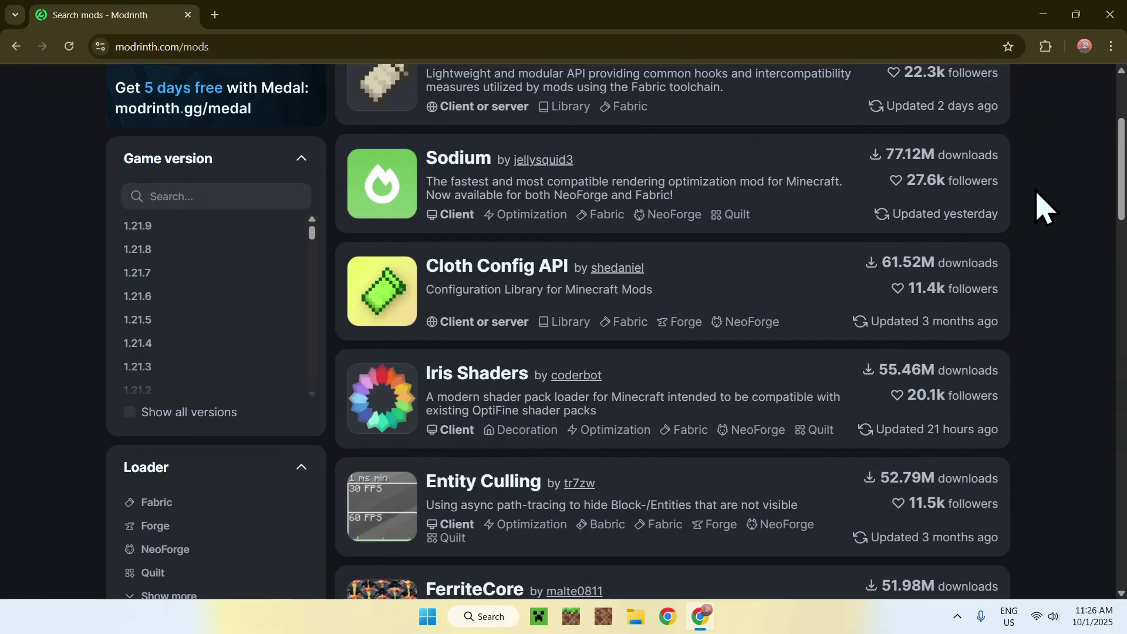
pyautogui.scroll(4, 1037, 206)
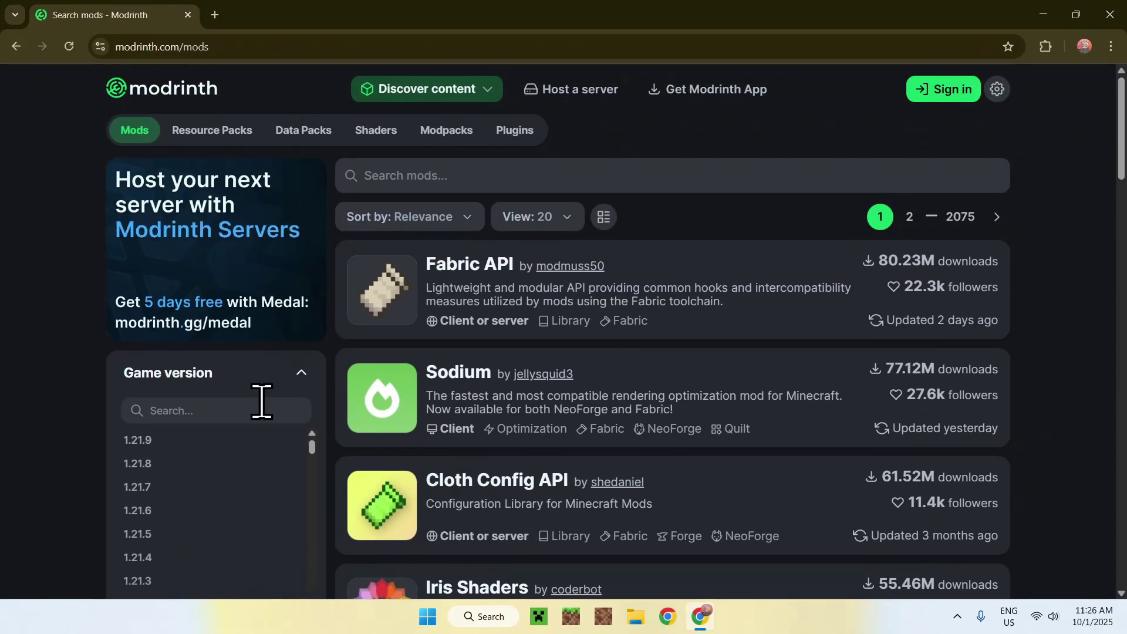
pyautogui.click(205, 444)
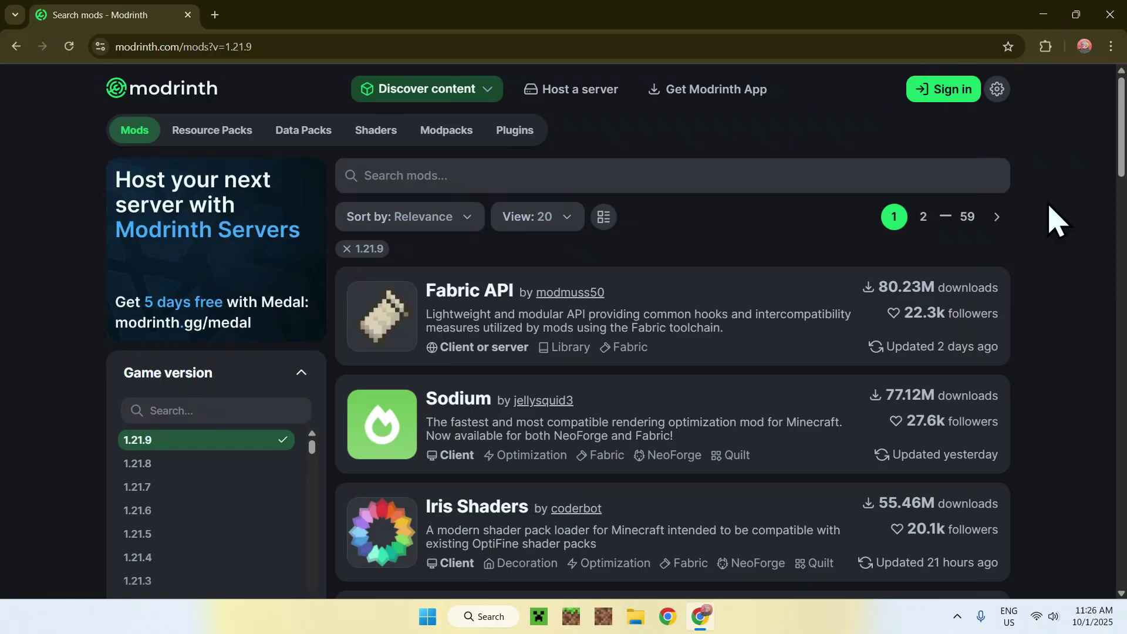
# Look through the mods available for 1.21.9 and the loaders each one supports.
pyautogui.scroll(-10, 1055, 218)
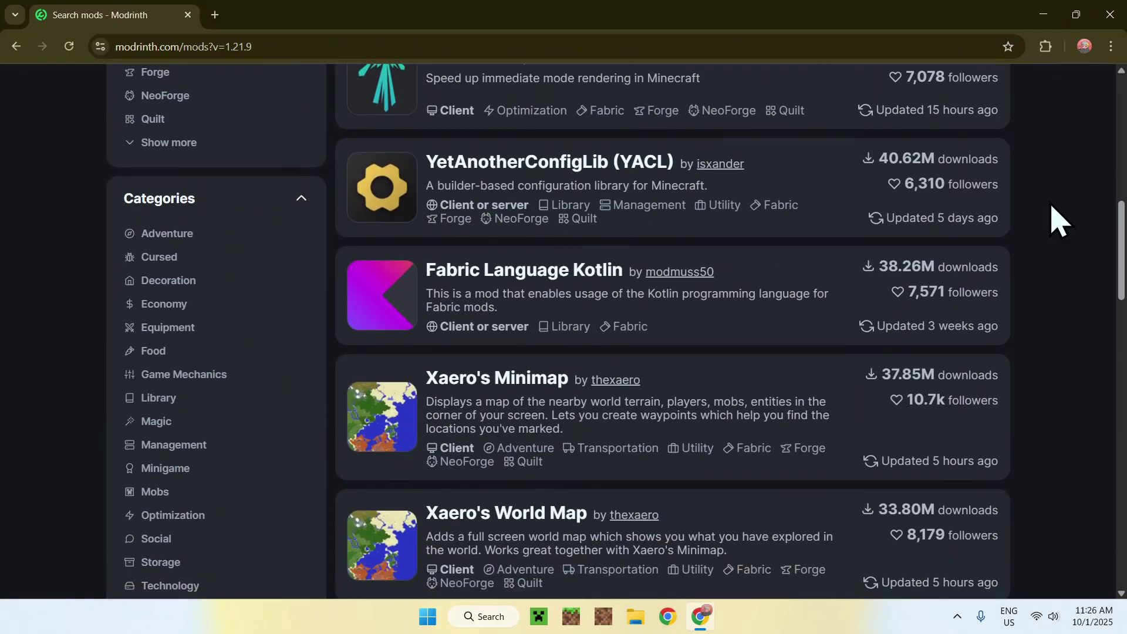
pyautogui.scroll(-10, 1055, 218)
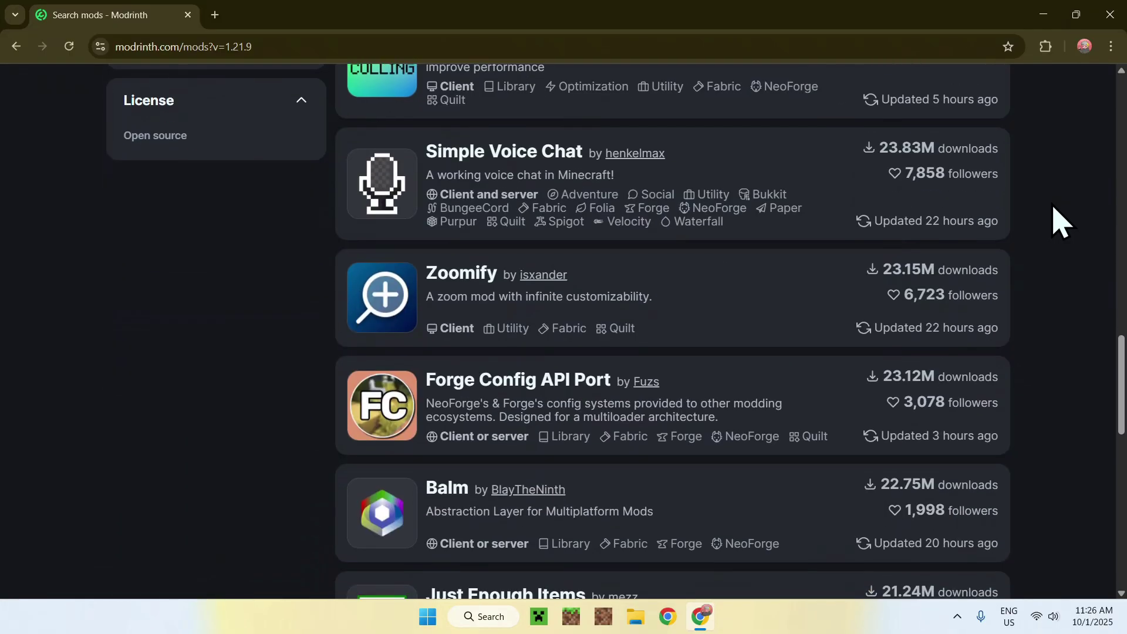
pyautogui.scroll(-8, 1057, 221)
pyautogui.scroll(7, 1056, 221)
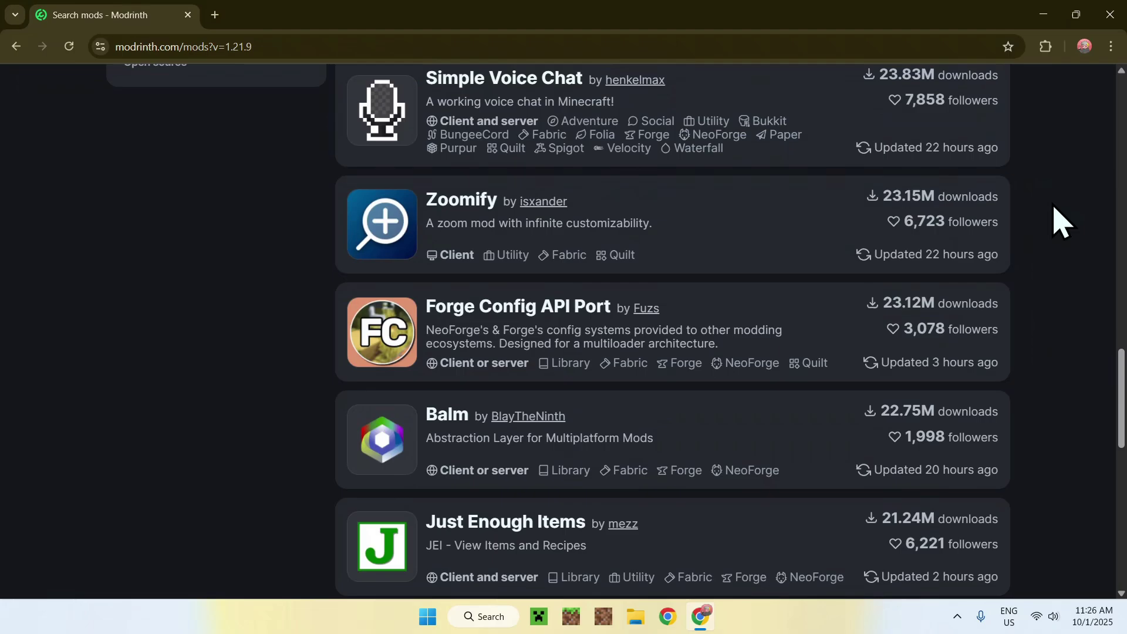
pyautogui.scroll(20, 1057, 221)
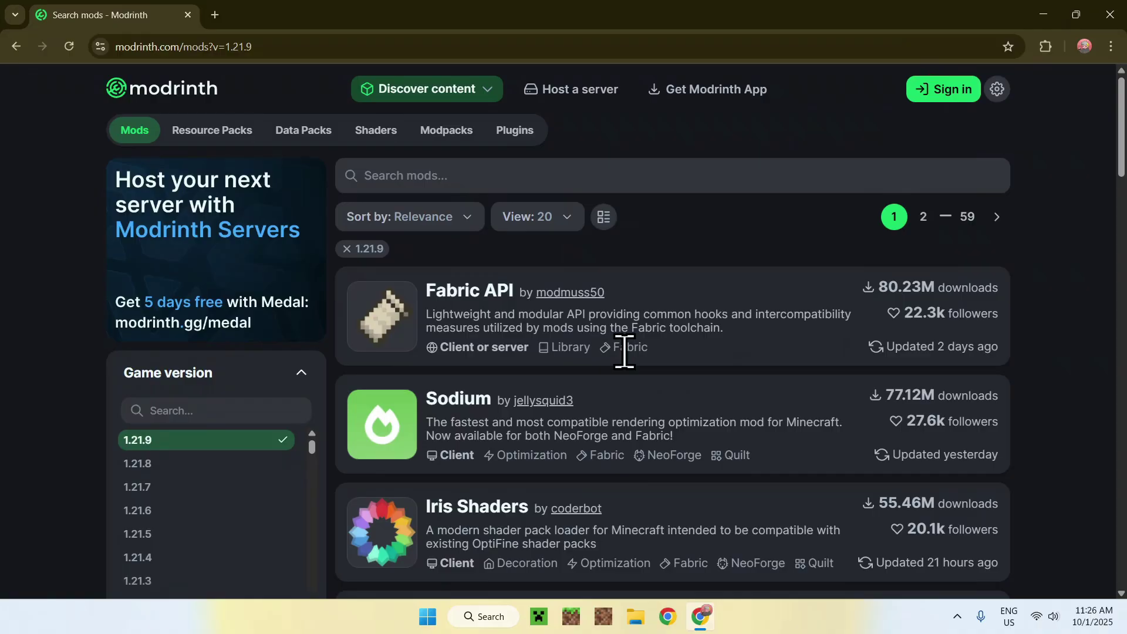
pyautogui.scroll(-1, 720, 458)
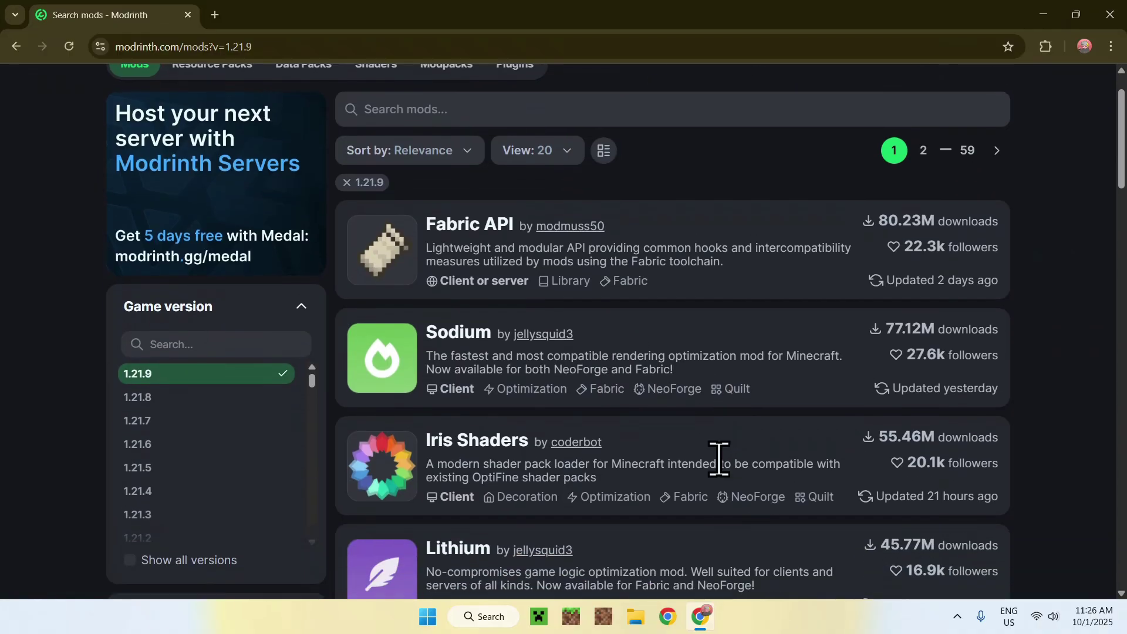
pyautogui.scroll(-4, 813, 483)
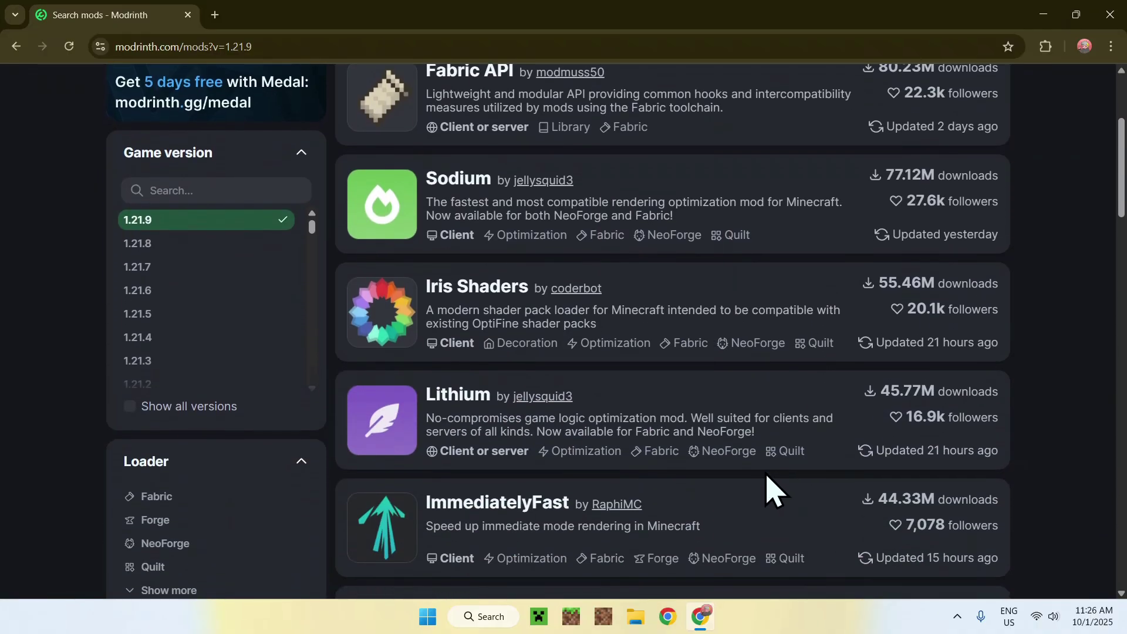
pyautogui.scroll(-1, 687, 492)
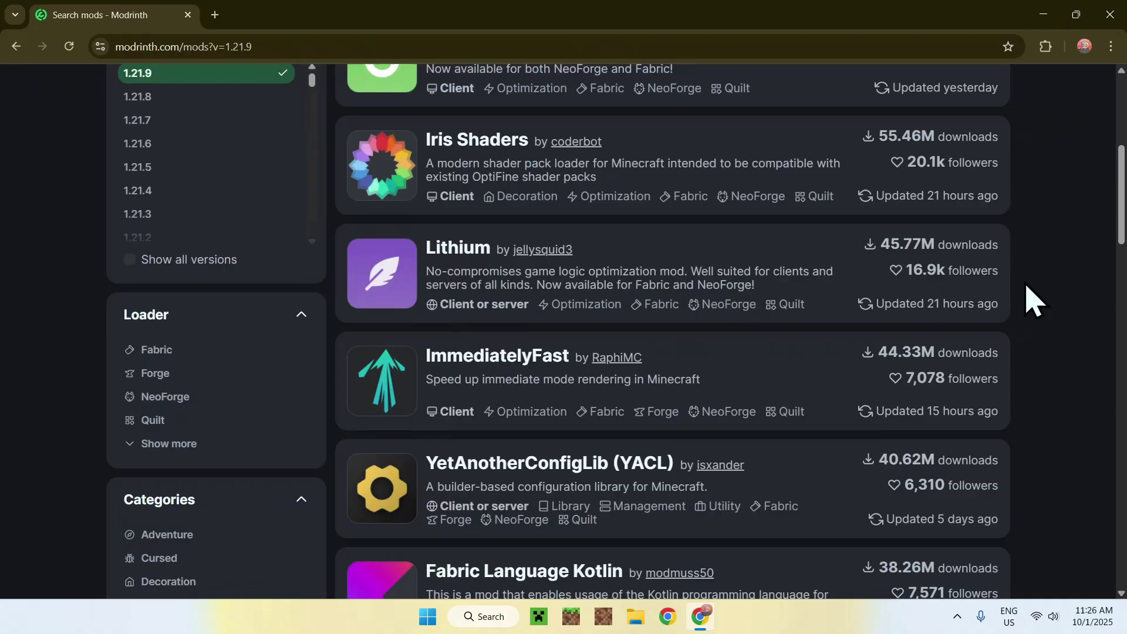
# Search Google for "Fabric Minecraft" in a new tab, open the fabricmc.net site, and return to the Modrinth mods listing.
pyautogui.click(215, 15)
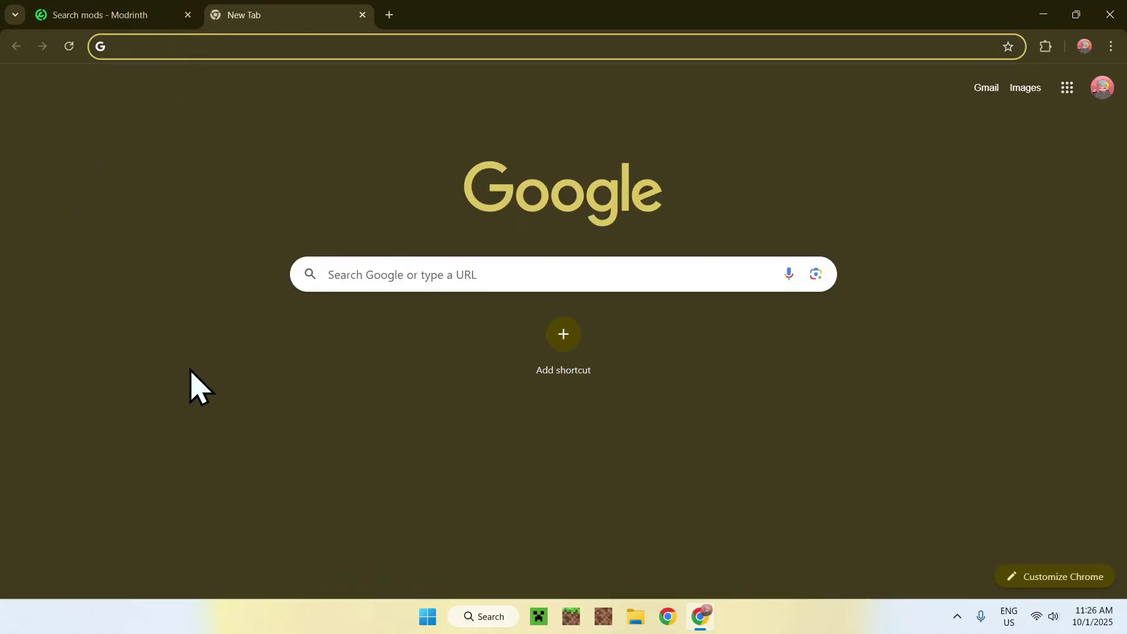
pyautogui.click(340, 274)
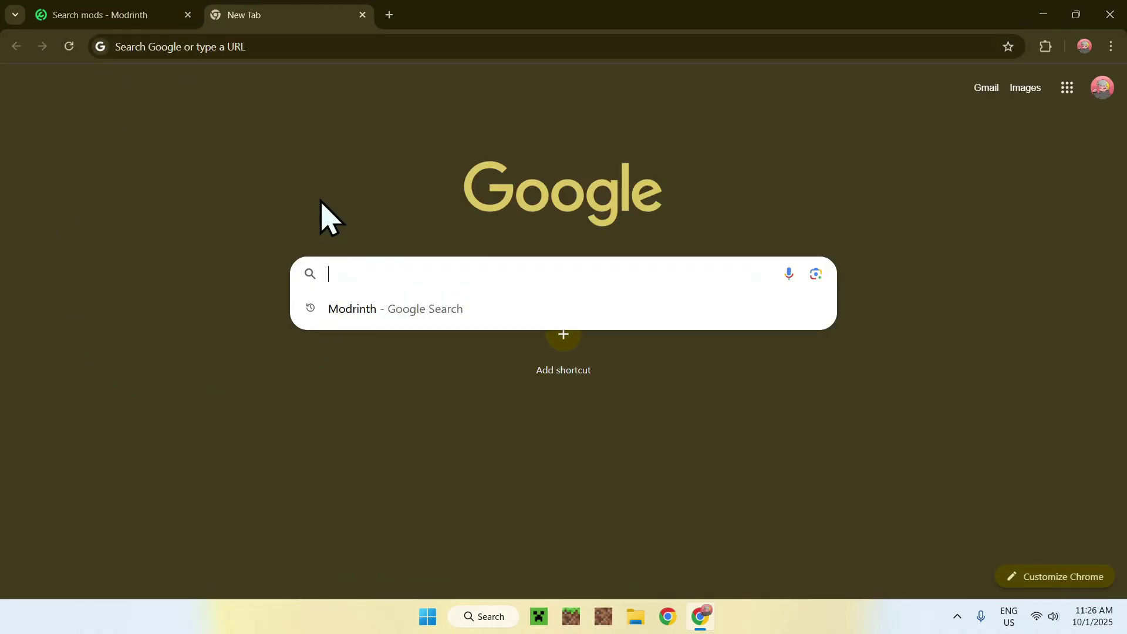
pyautogui.write('Fabric Minecraft')
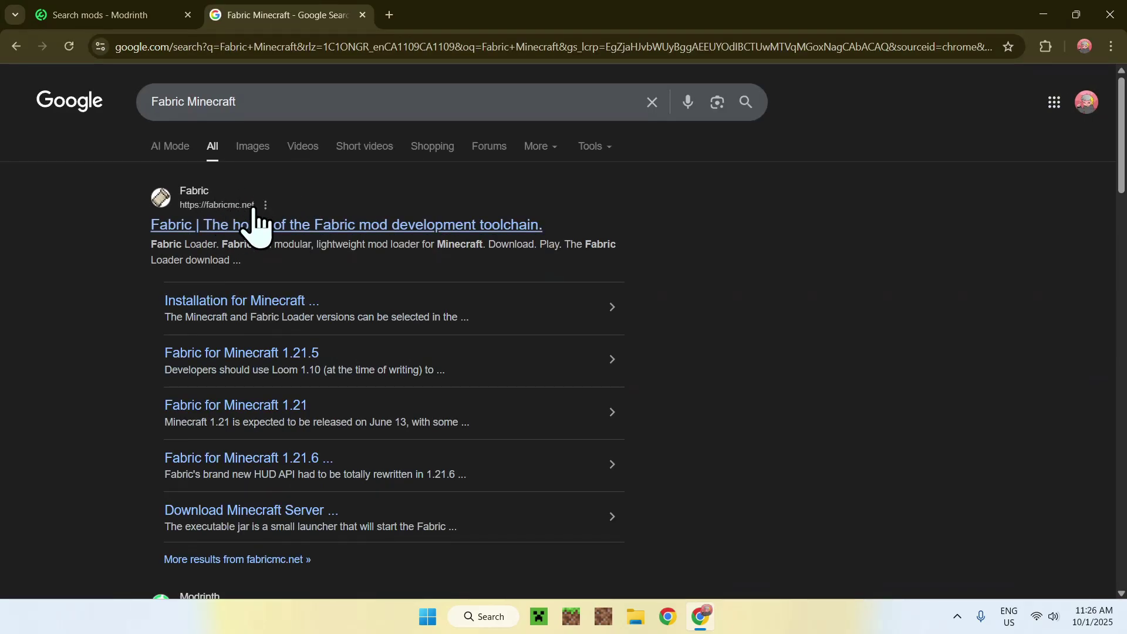
pyautogui.click(198, 229)
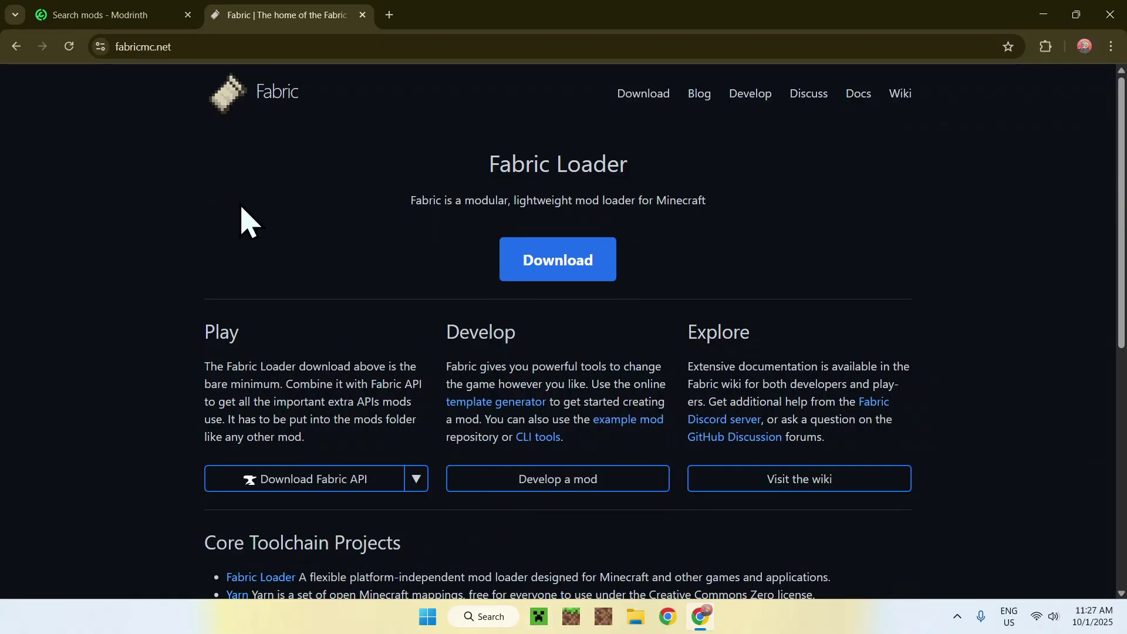
pyautogui.click(115, 18)
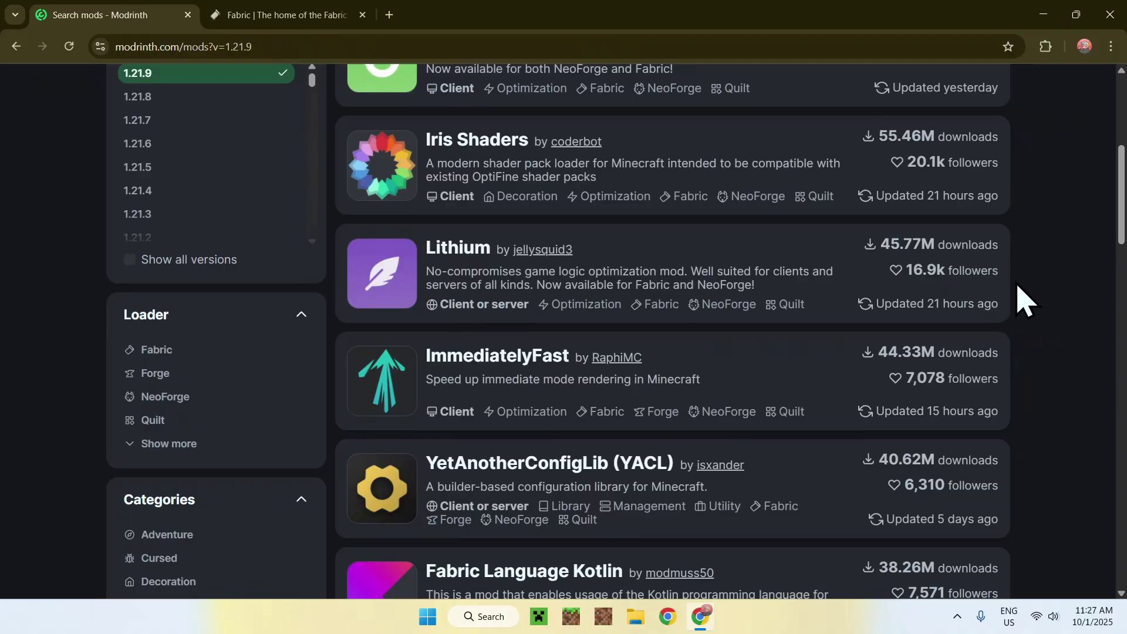
# Search Google for "NeoForge" in a new tab, open the neoforged.net site, and return to the Modrinth mods listing.
pyautogui.click(389, 16)
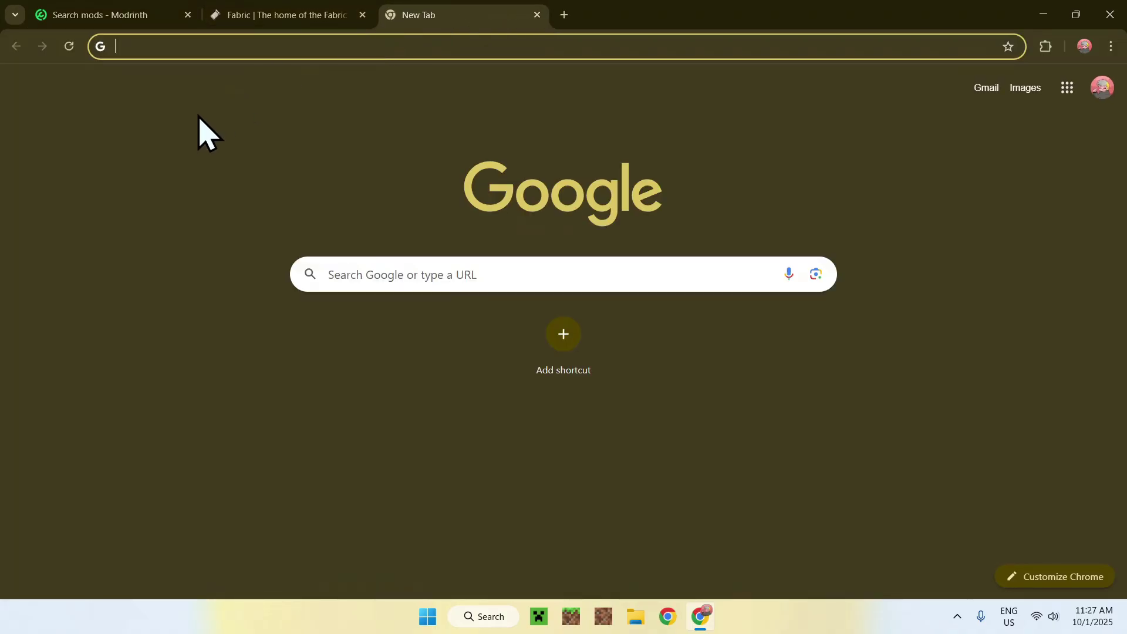
pyautogui.click(346, 276)
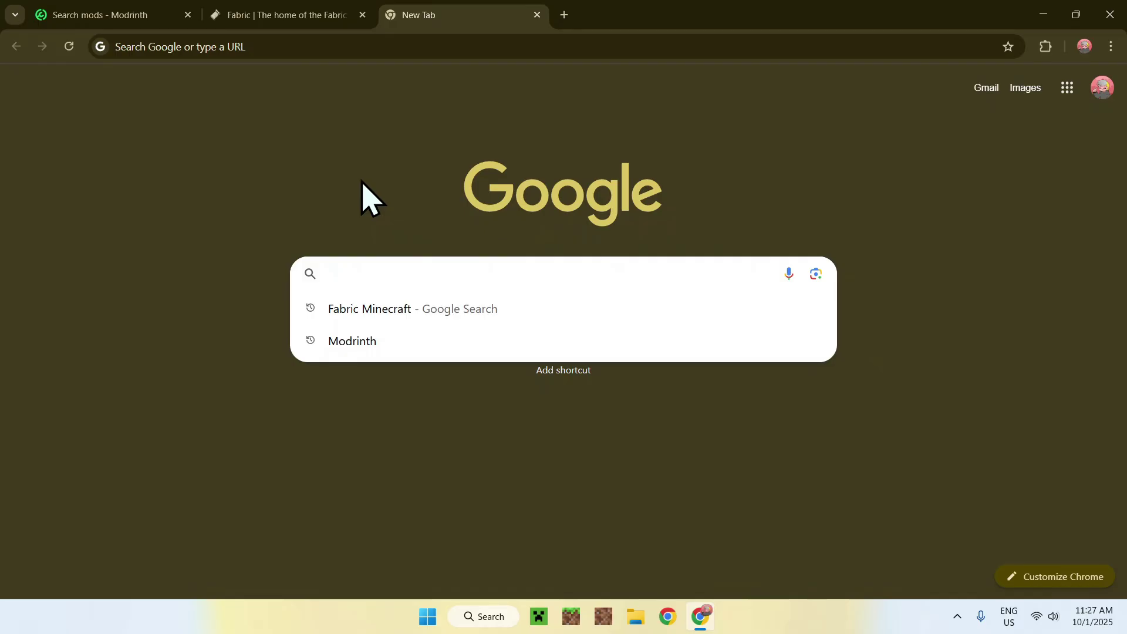
pyautogui.write('N')
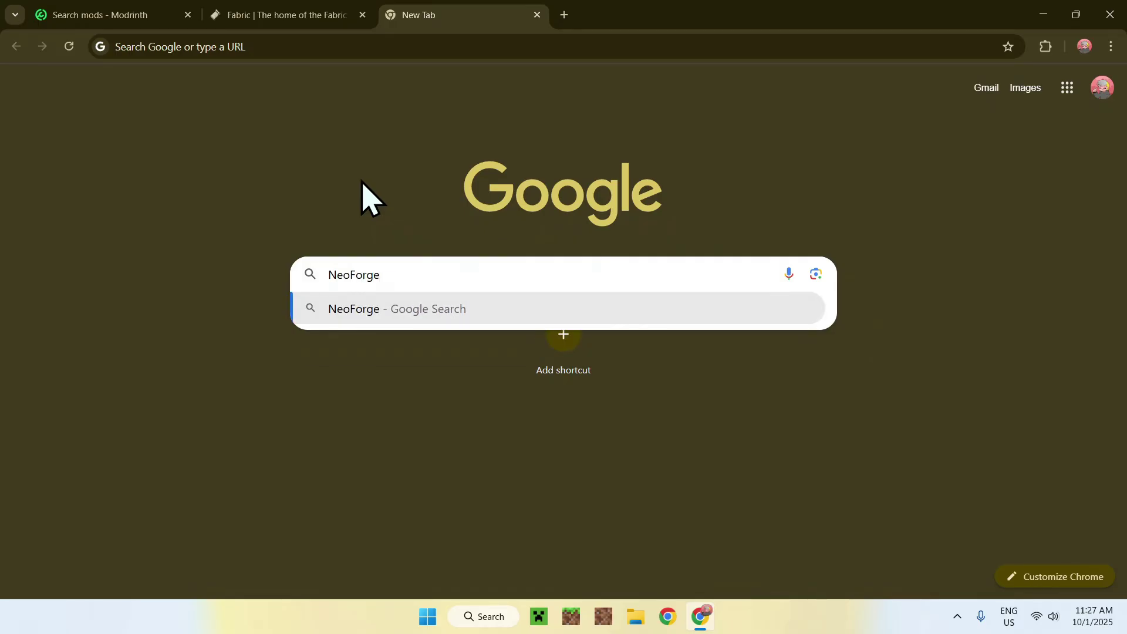
pyautogui.write('eoForge')
pyautogui.press('Return')
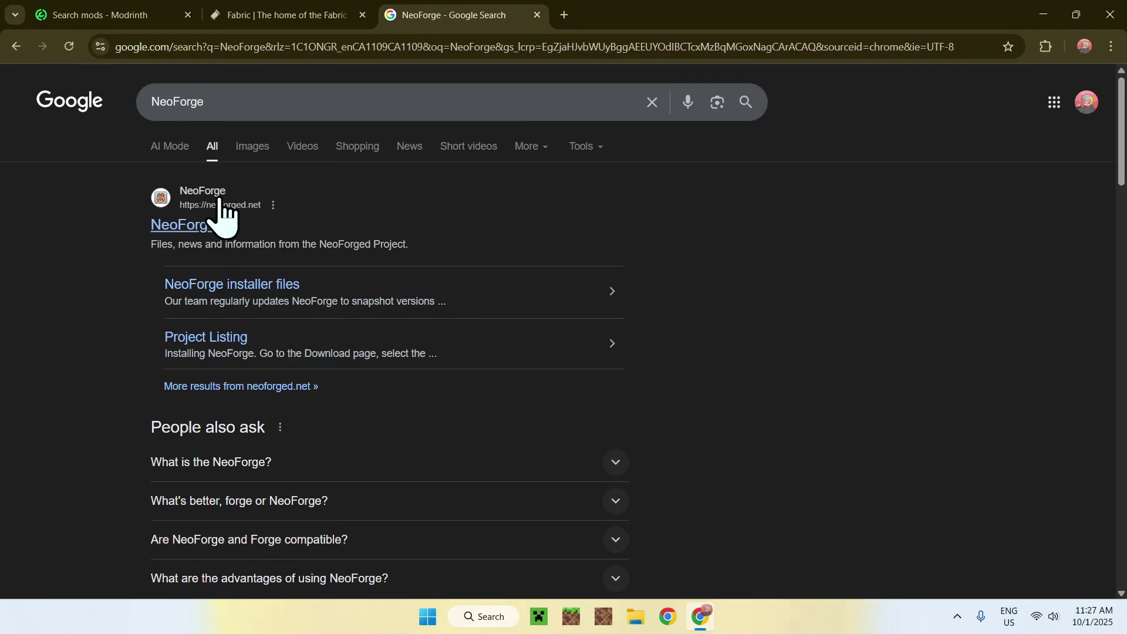
pyautogui.click(179, 227)
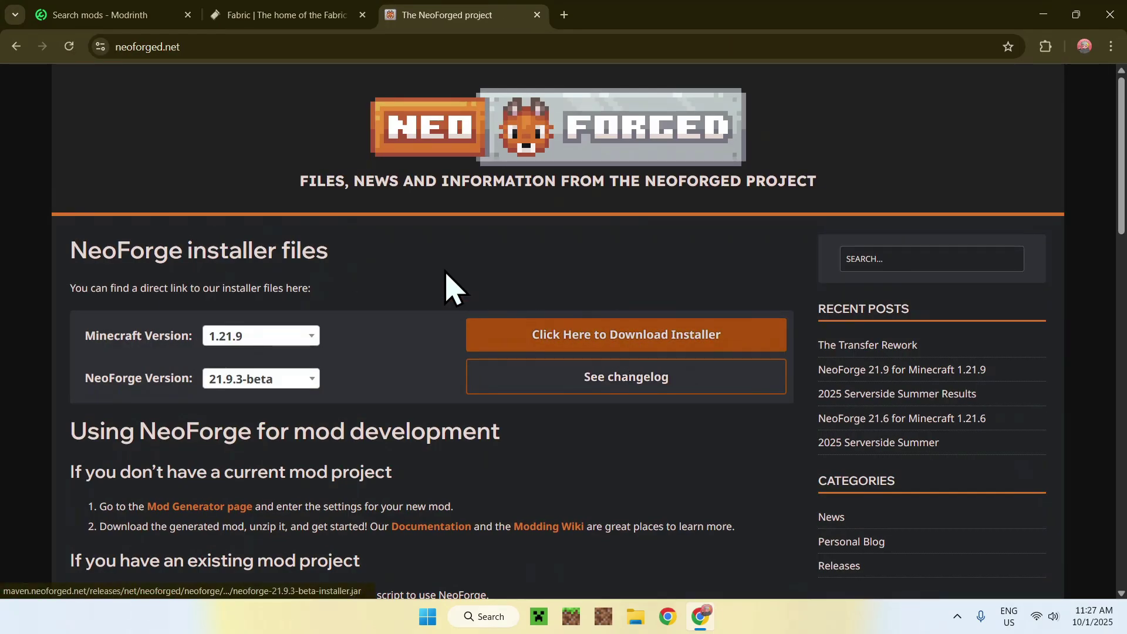
pyautogui.click(105, 16)
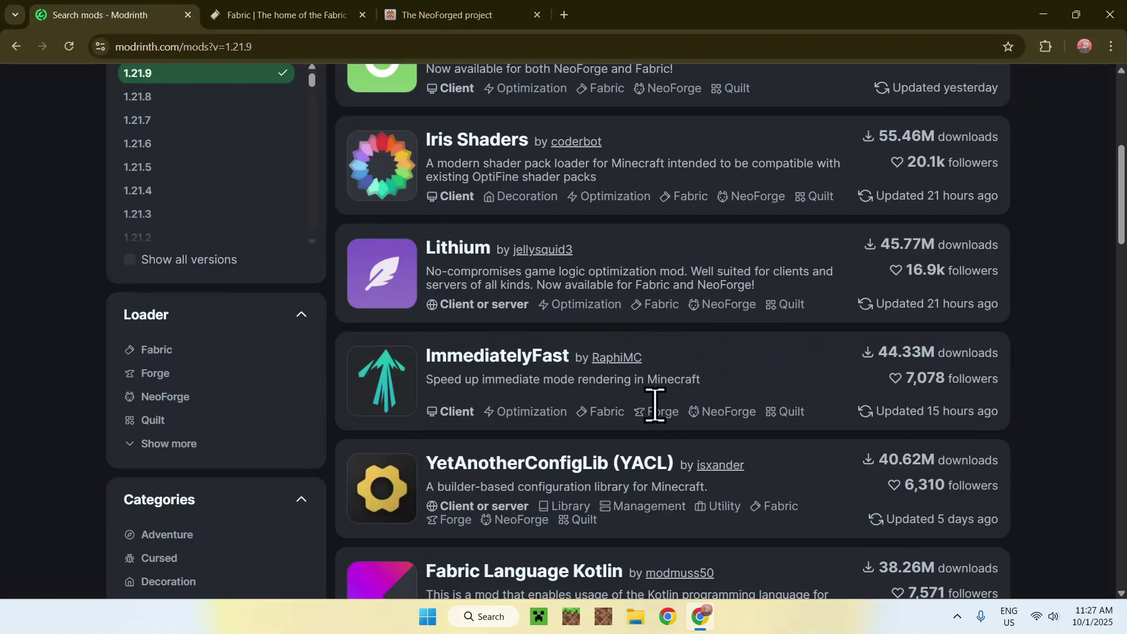
# Search Google for "Forge Minecraft" in a new tab and open the Minecraft Forge downloads page.
pyautogui.click(565, 14)
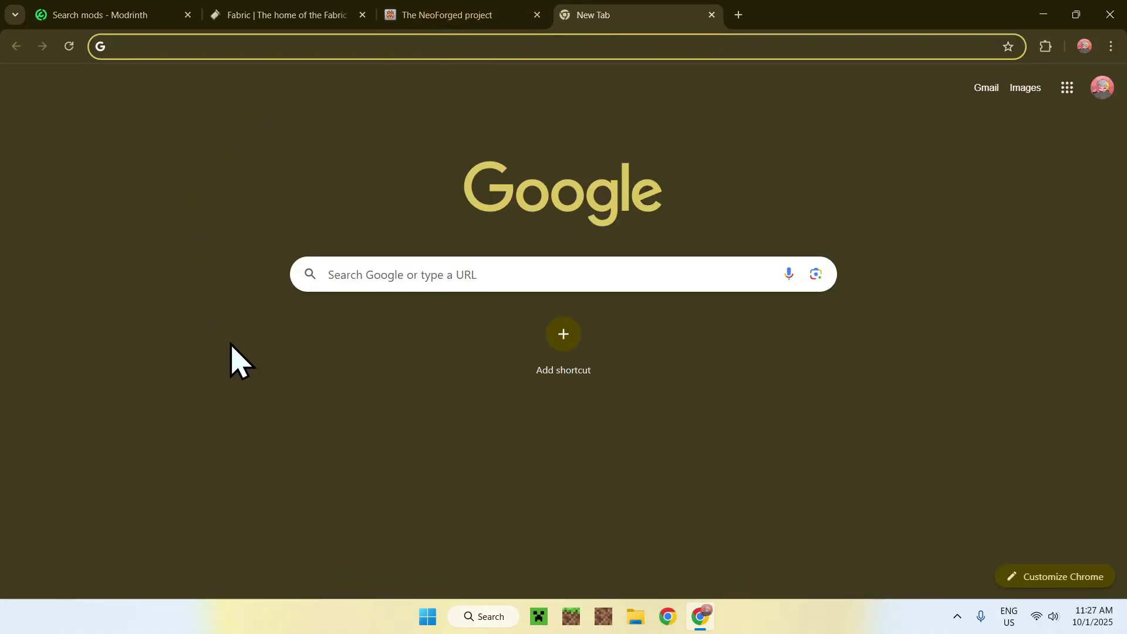
pyautogui.click(363, 271)
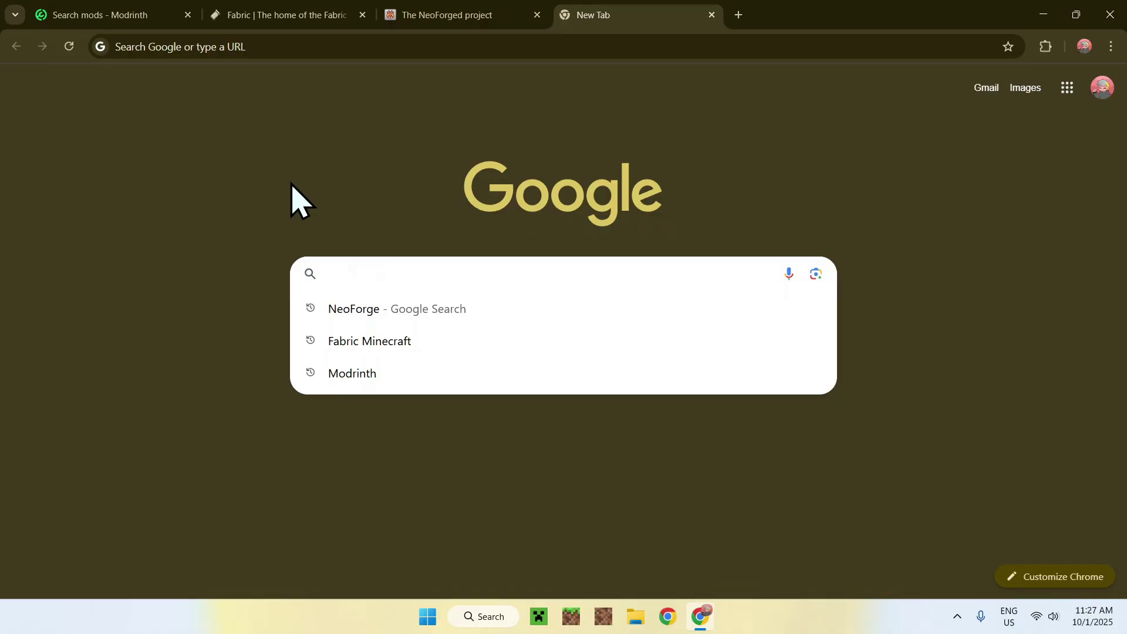
pyautogui.write('Fo')
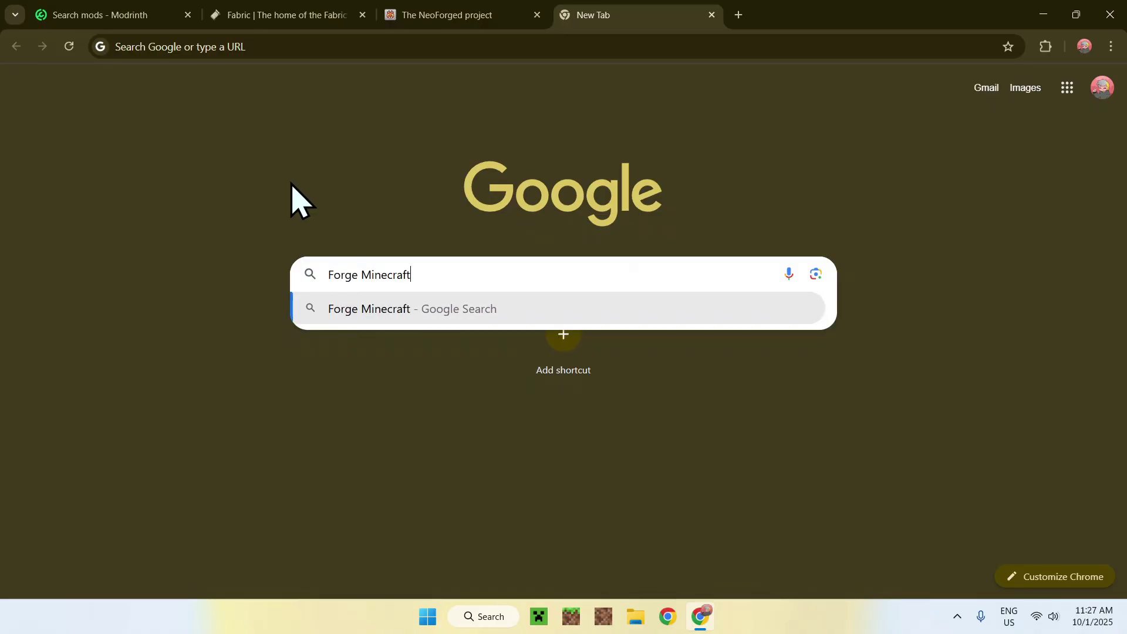
pyautogui.write('rge Minecraft')
pyautogui.press('Return')
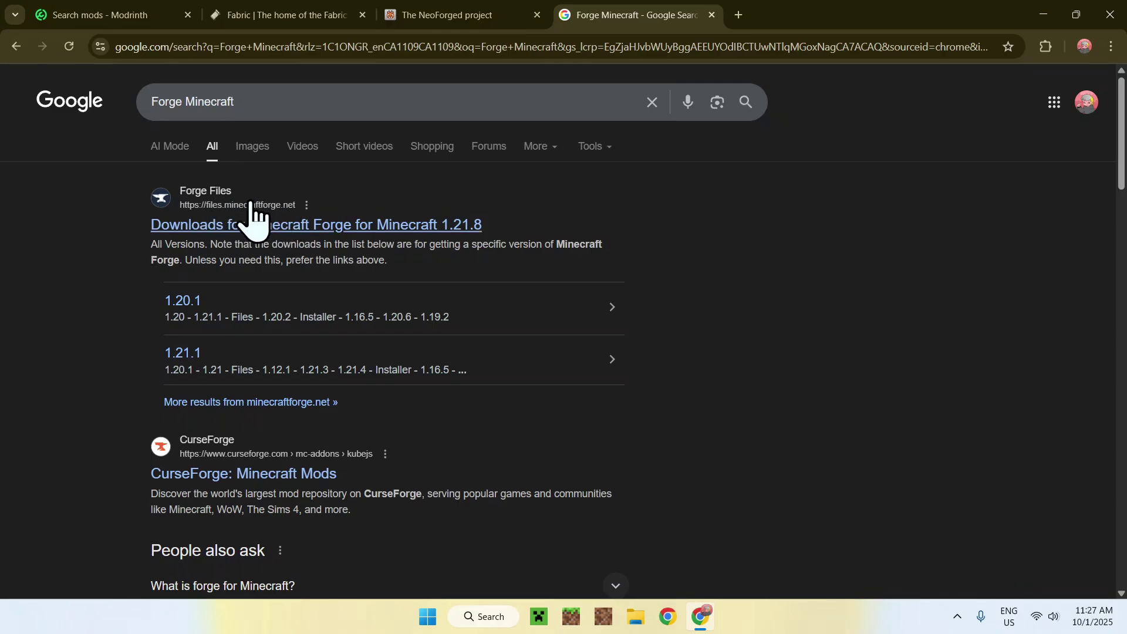
pyautogui.click(267, 229)
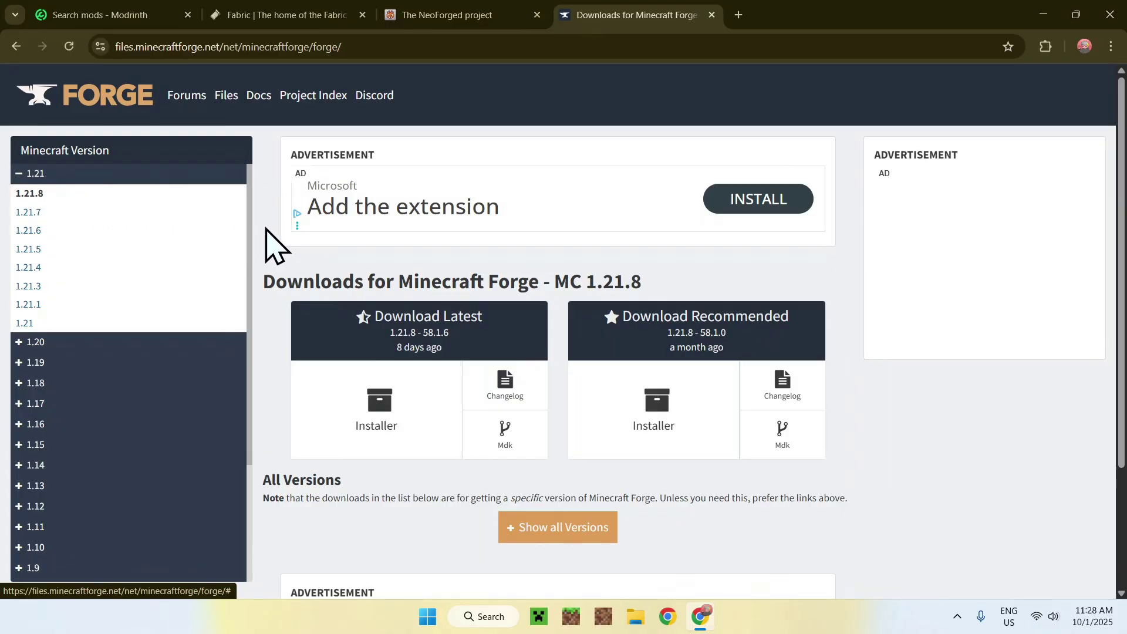
# Show all Forge versions on the downloads page, look through the list, and return to the Modrinth mods listing.
pyautogui.scroll(-1, 276, 382)
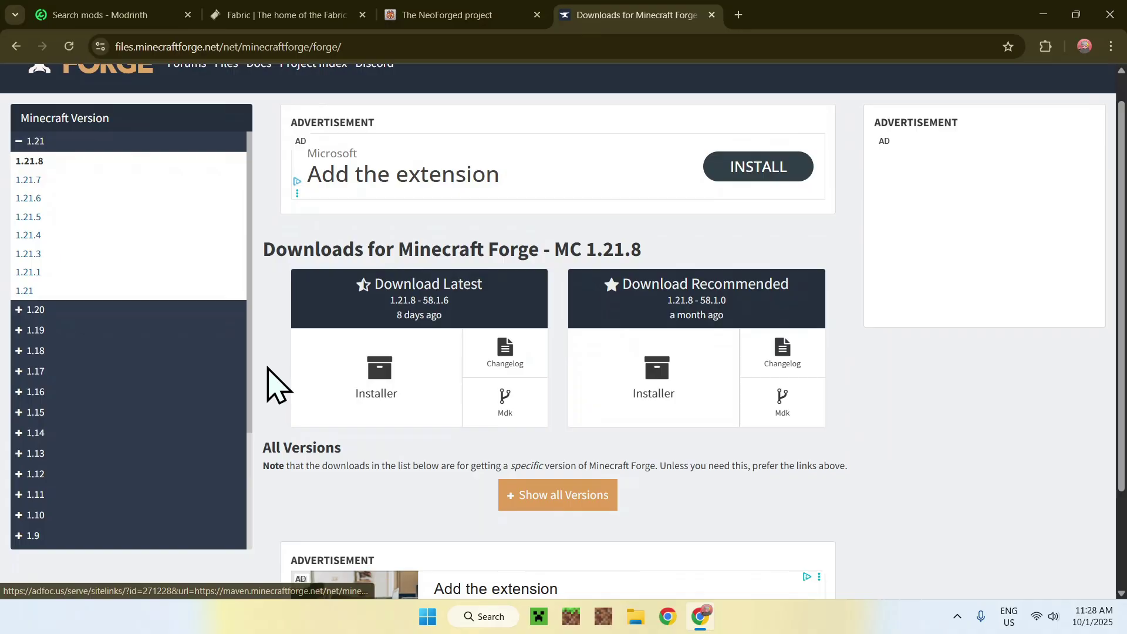
pyautogui.scroll(-2, 276, 382)
pyautogui.click(528, 371)
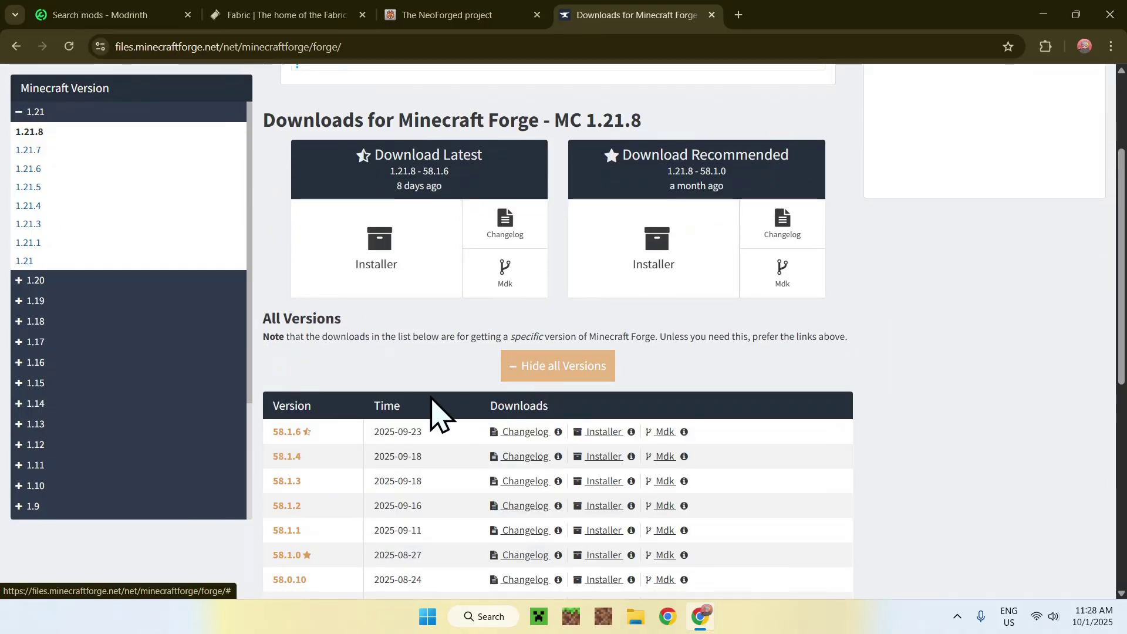
pyautogui.scroll(-4, 383, 382)
pyautogui.scroll(6, 373, 433)
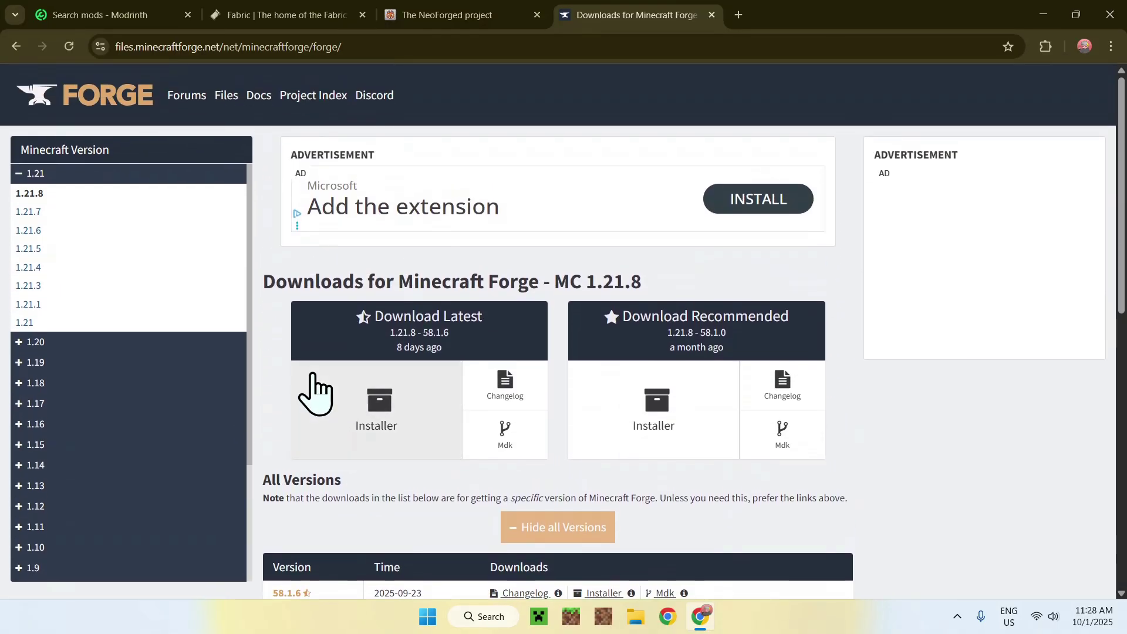
pyautogui.scroll(-5, 282, 382)
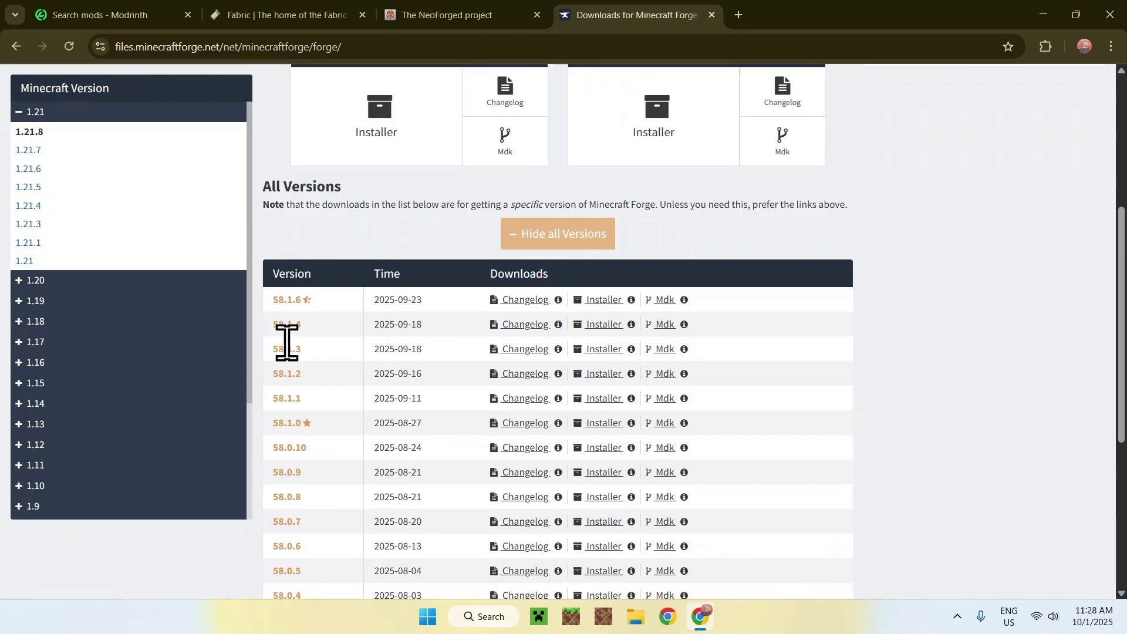
pyautogui.scroll(5, 299, 375)
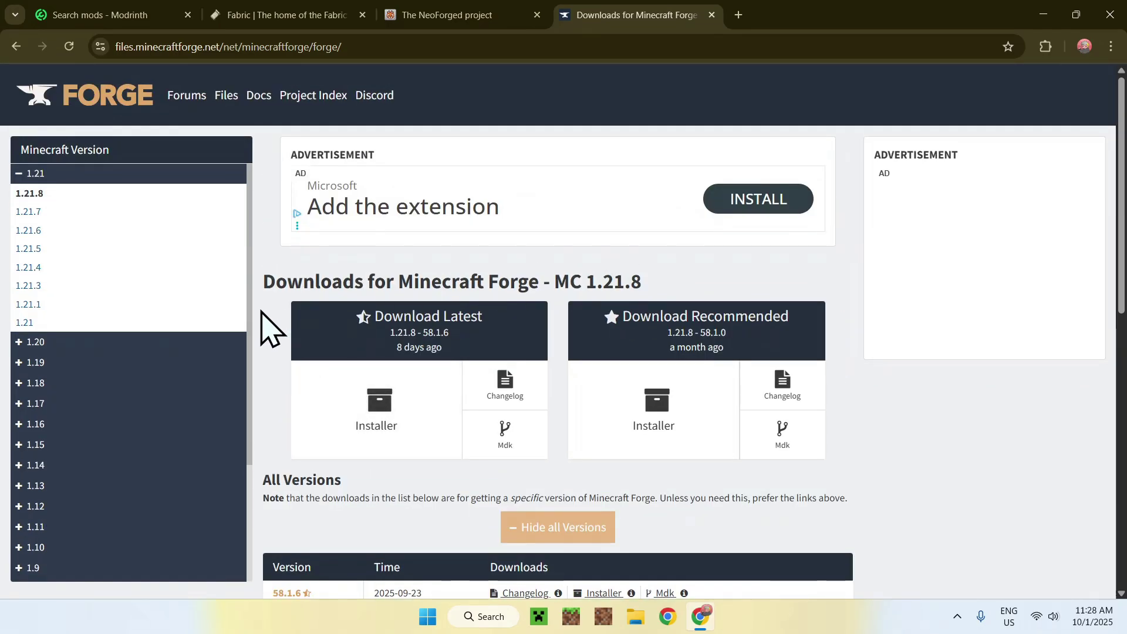
pyautogui.click(95, 17)
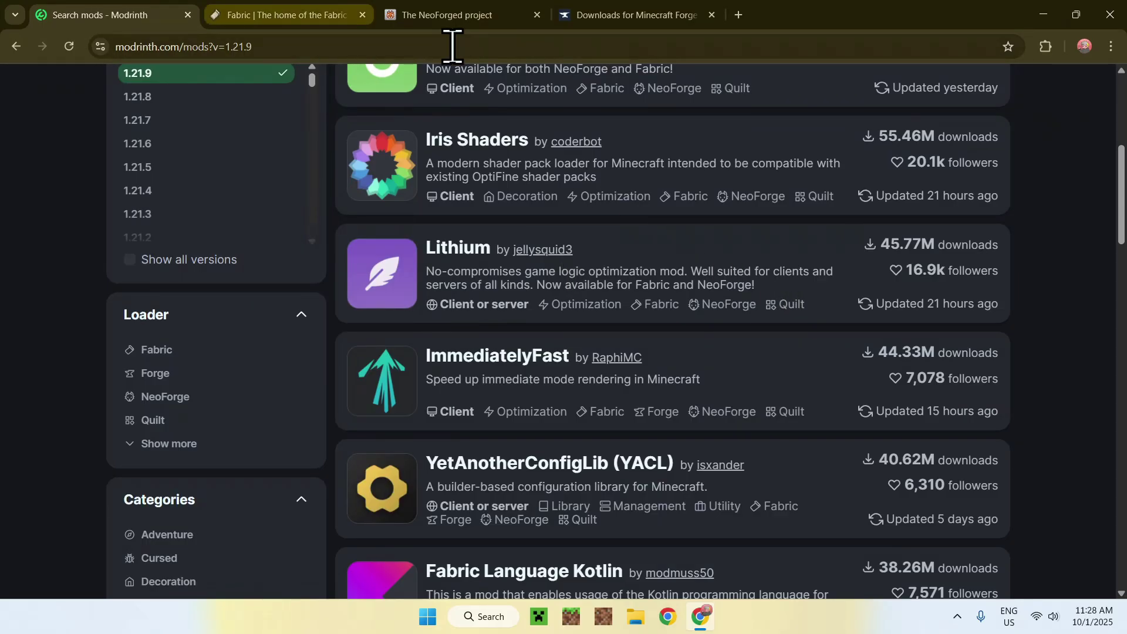
# Search Google for "Quilt Minecraft" in a new tab and open the client install page on quiltmc.org.
pyautogui.click(738, 14)
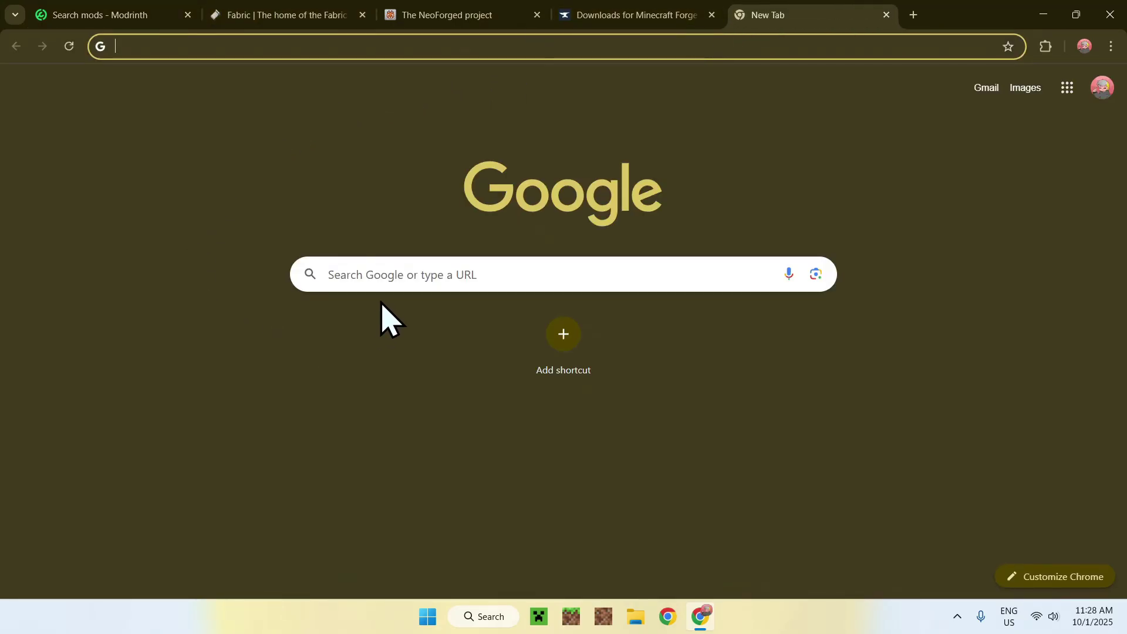
pyautogui.click(356, 271)
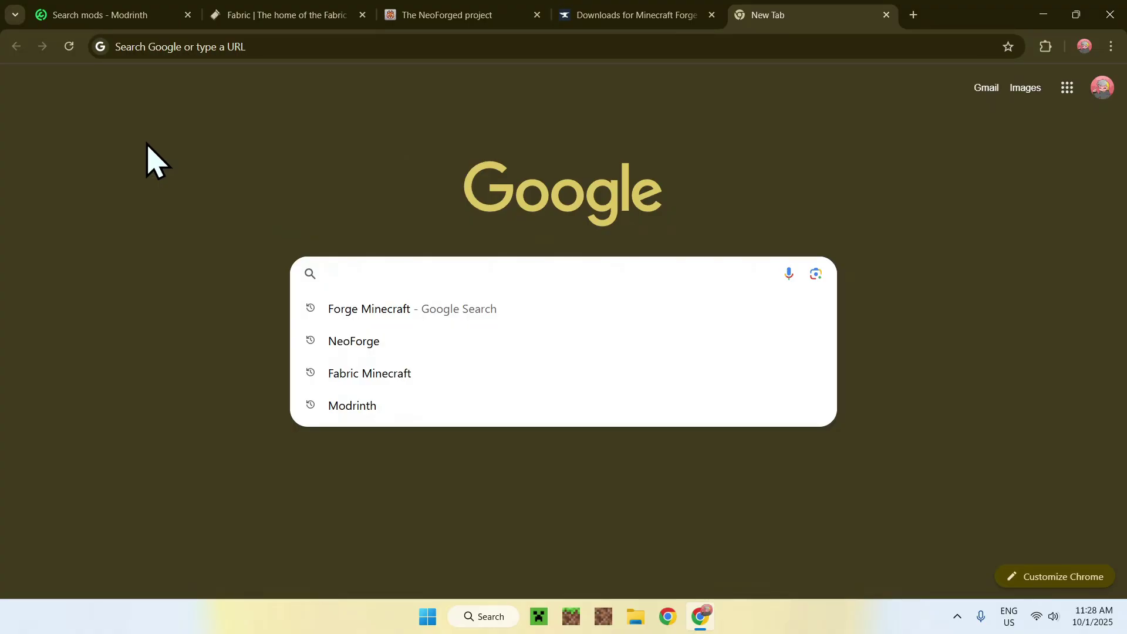
pyautogui.write('Quilt Minecraft')
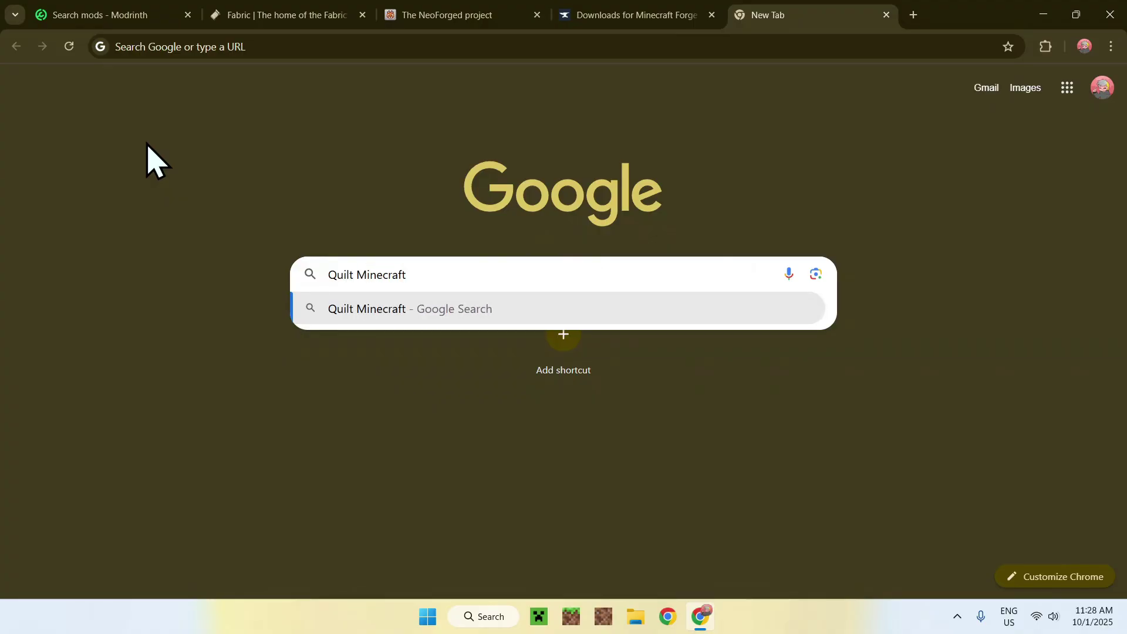
pyautogui.press('Return')
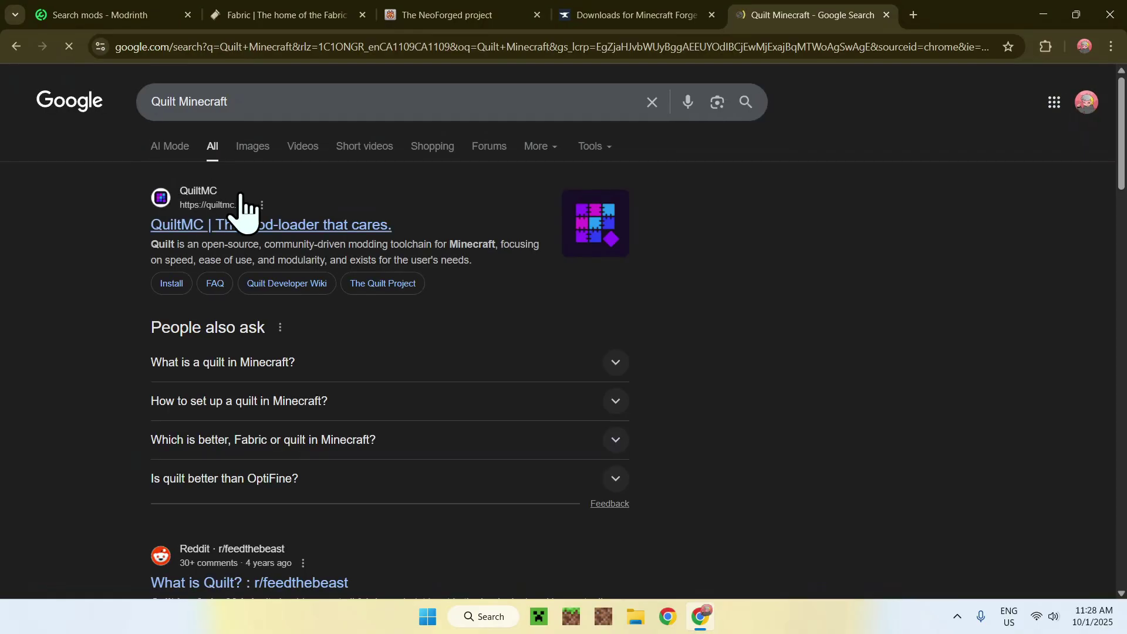
pyautogui.click(212, 228)
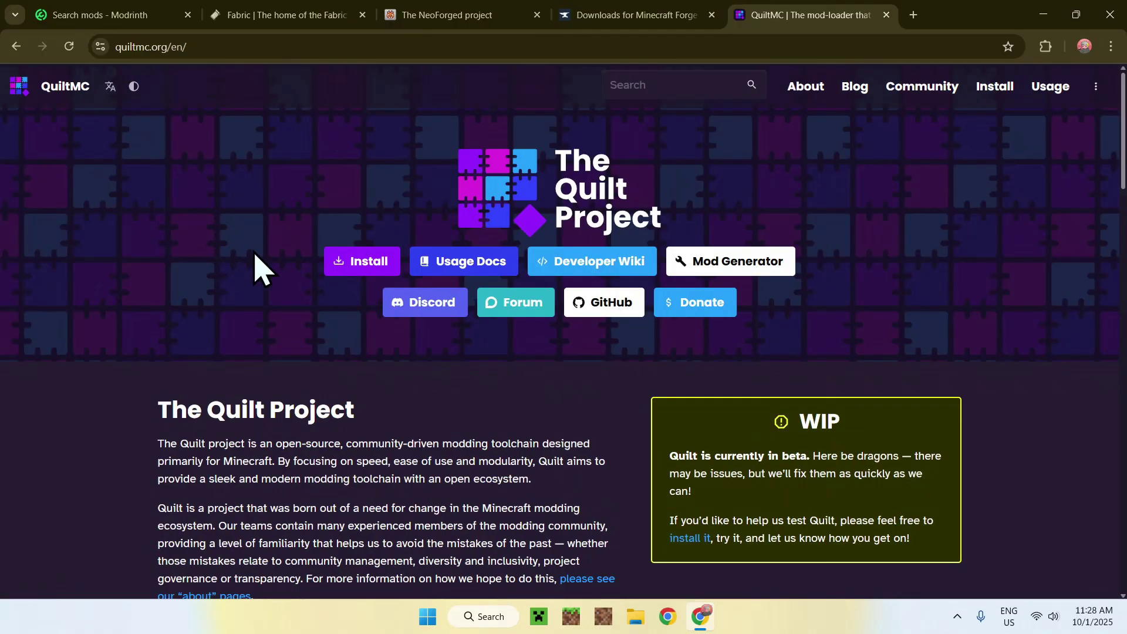
pyautogui.click(362, 265)
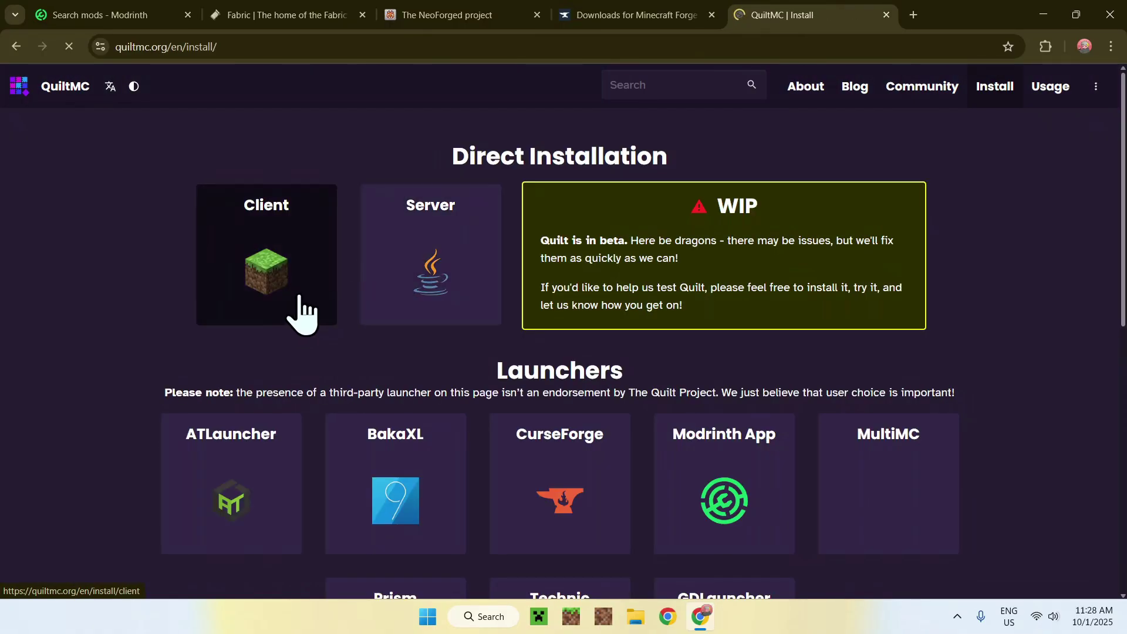
pyautogui.click(261, 258)
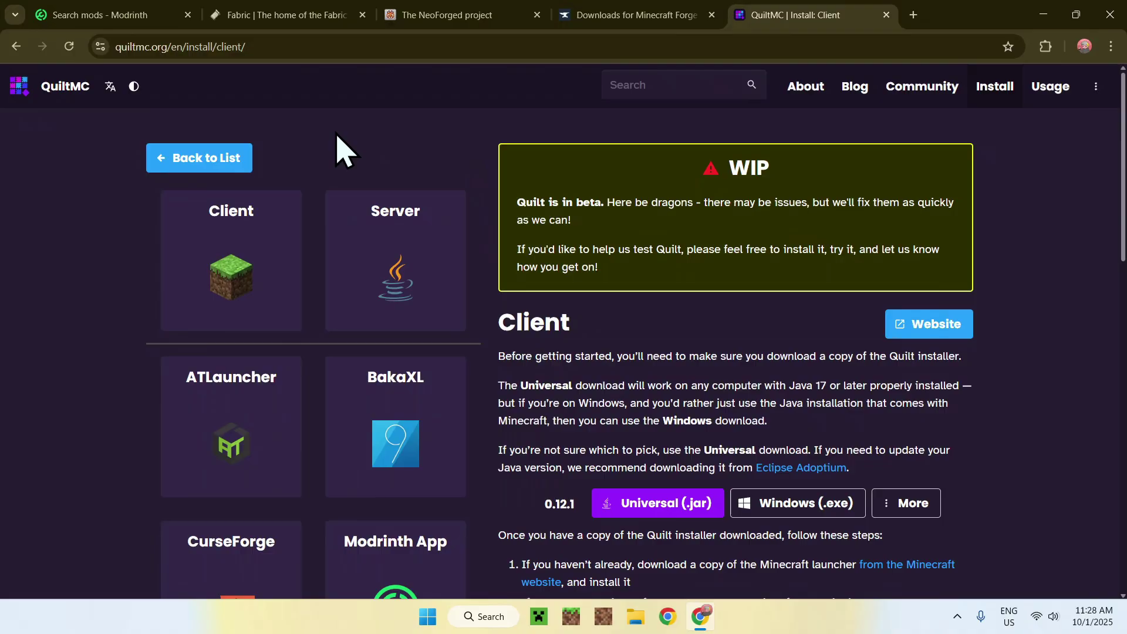
# Return to the Modrinth listing of 1.21.9 mods and open the Xaero's Minimap page.
pyautogui.click(89, 18)
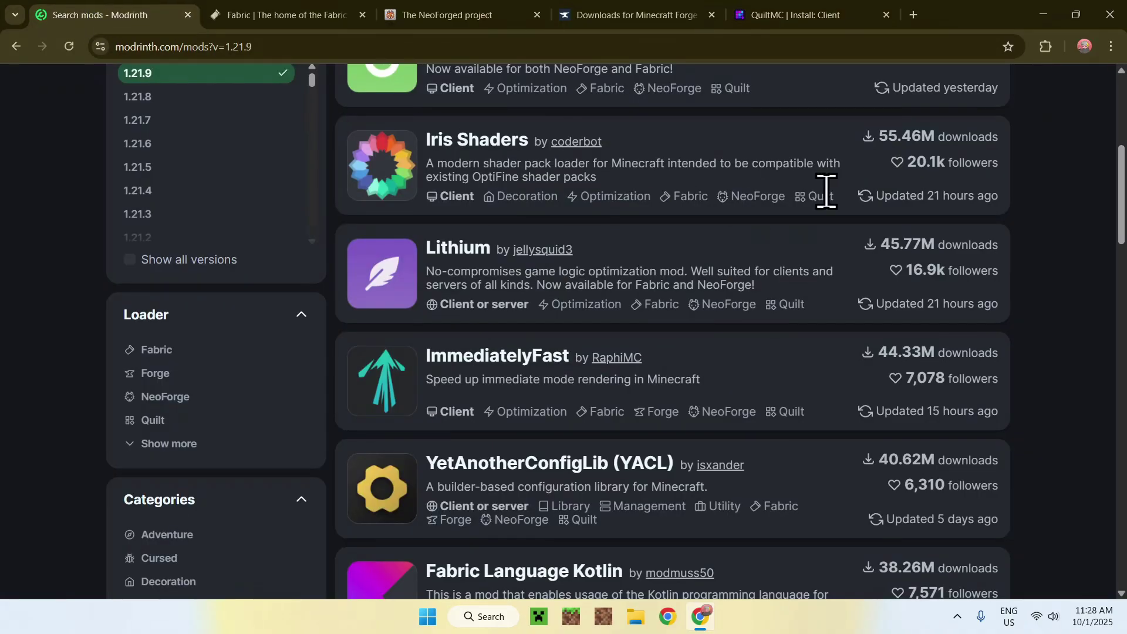
pyautogui.scroll(5, 1027, 215)
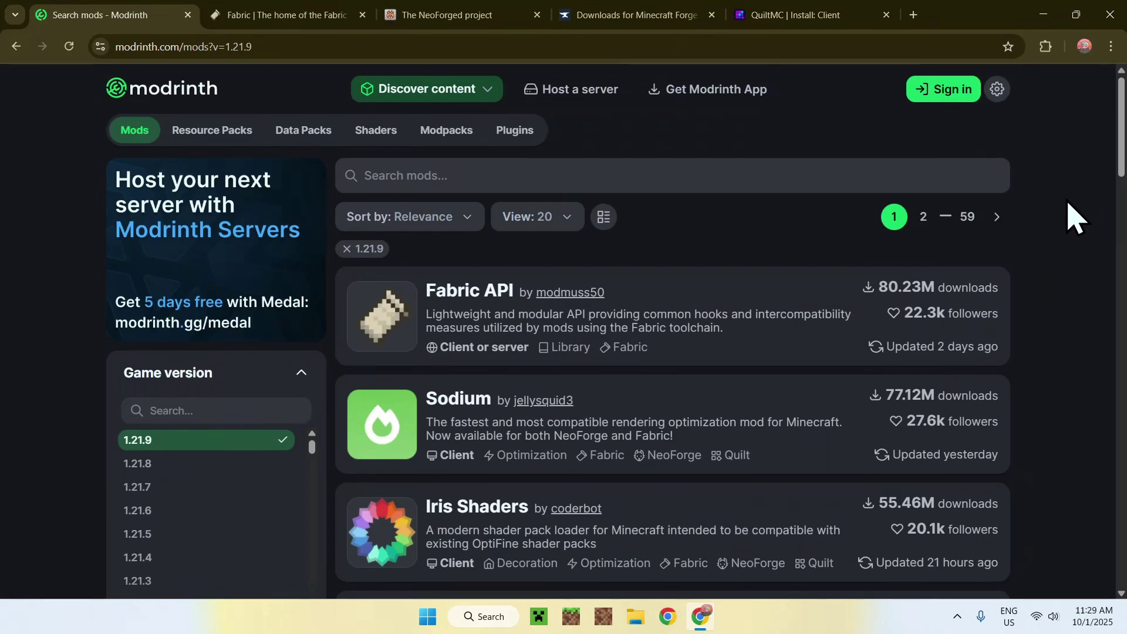
pyautogui.scroll(-10, 1075, 217)
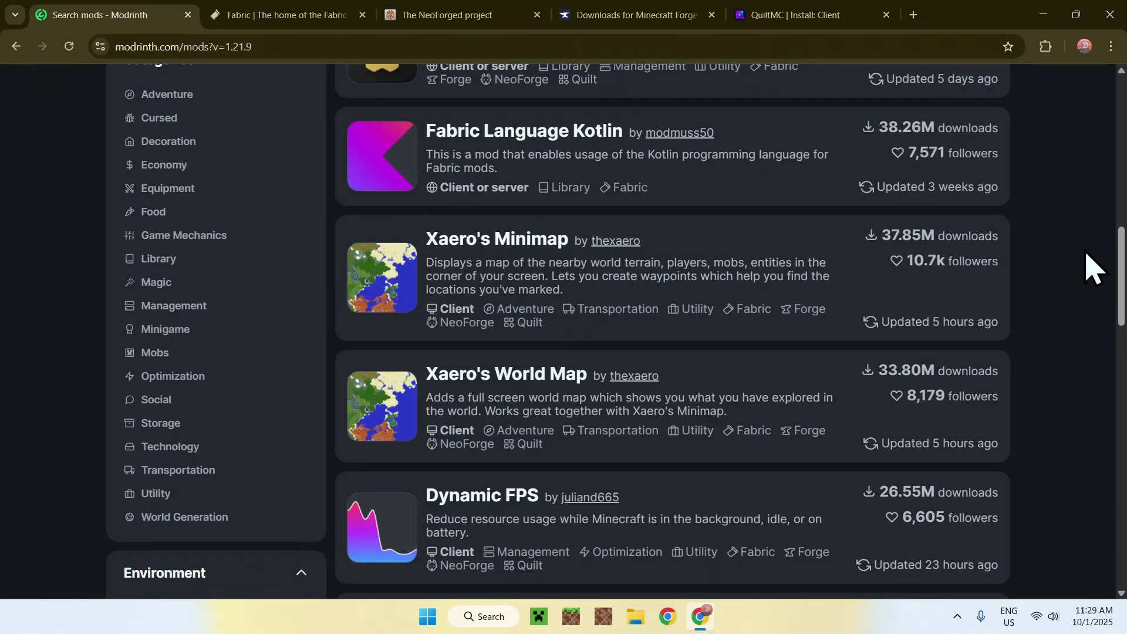
pyautogui.click(491, 241)
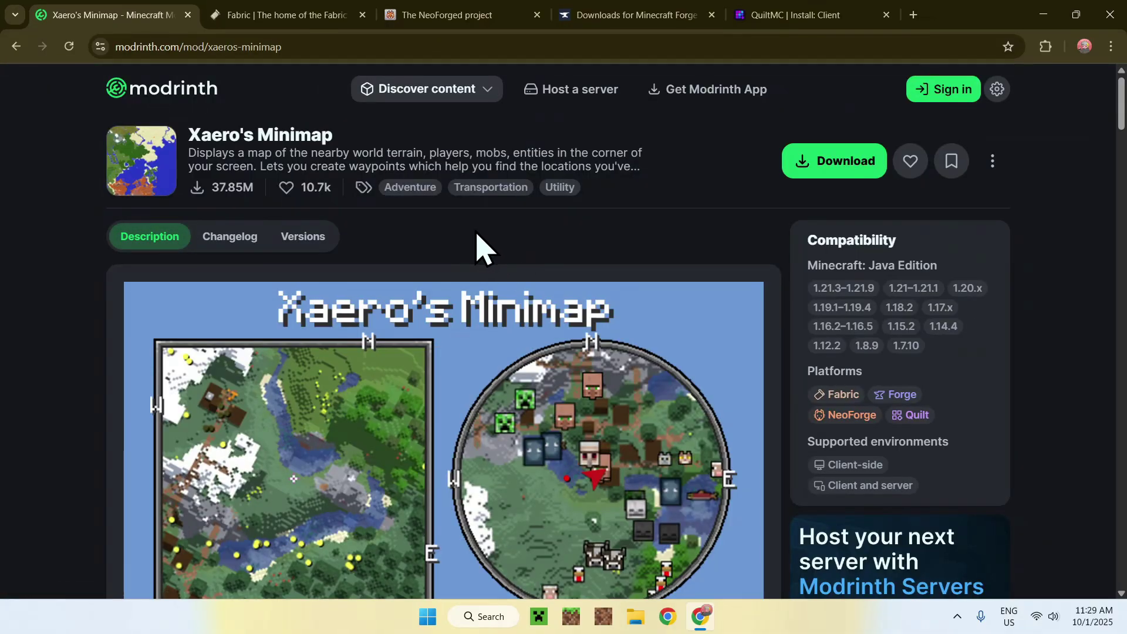
# Filter the Xaero's Minimap versions to game version 1.21.9 and download 25.2.14_Fabric_1.21.9.
pyautogui.click(303, 238)
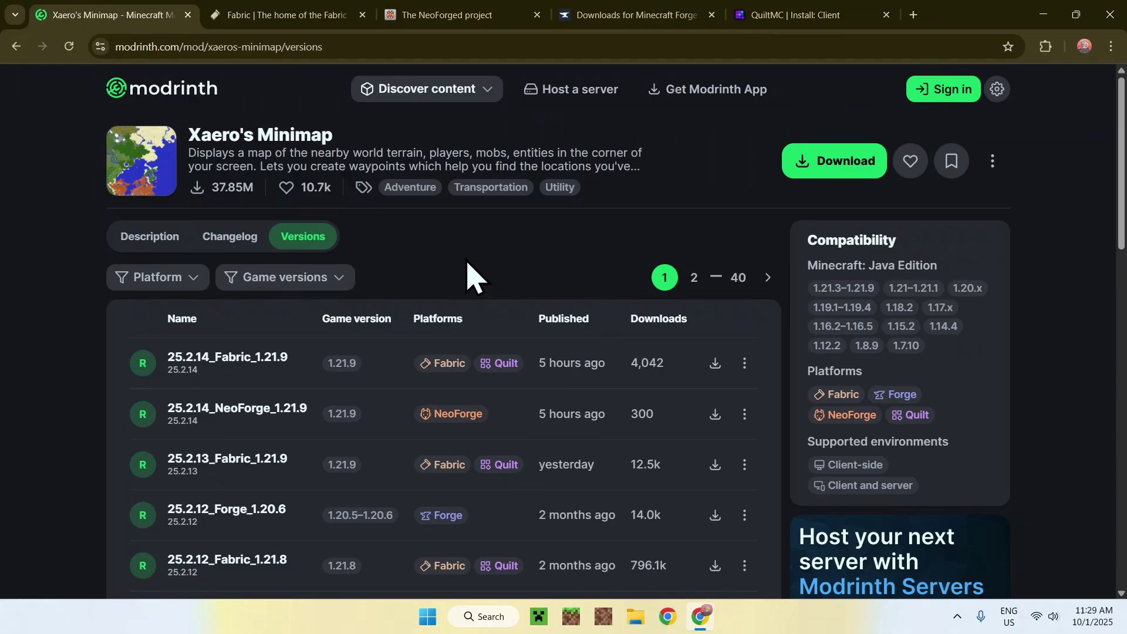
pyautogui.click(294, 280)
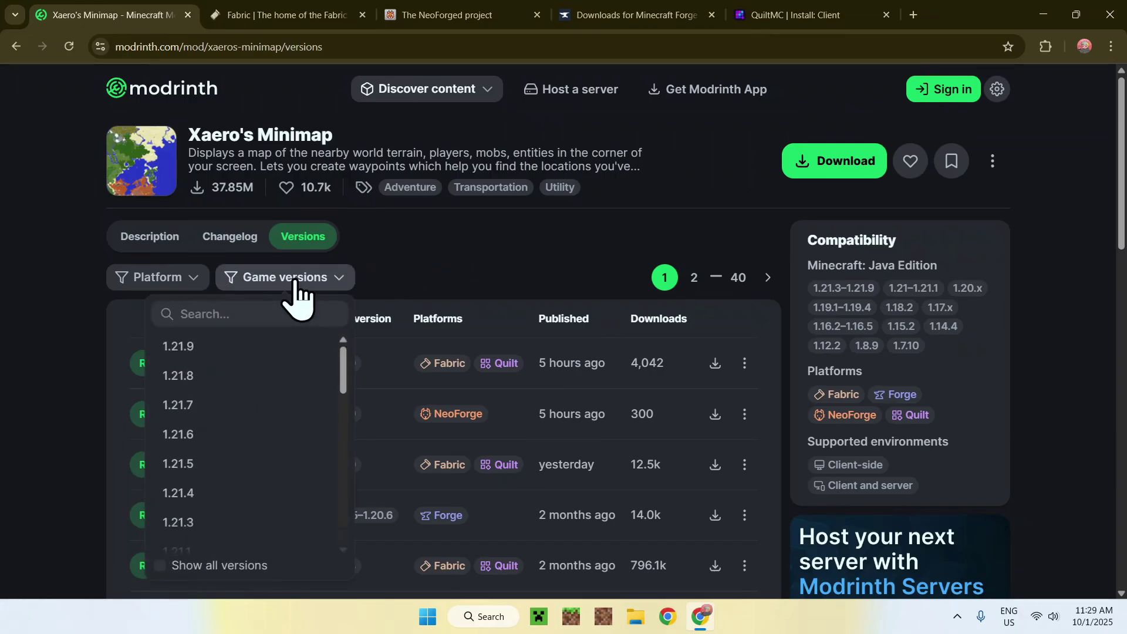
pyautogui.click(232, 347)
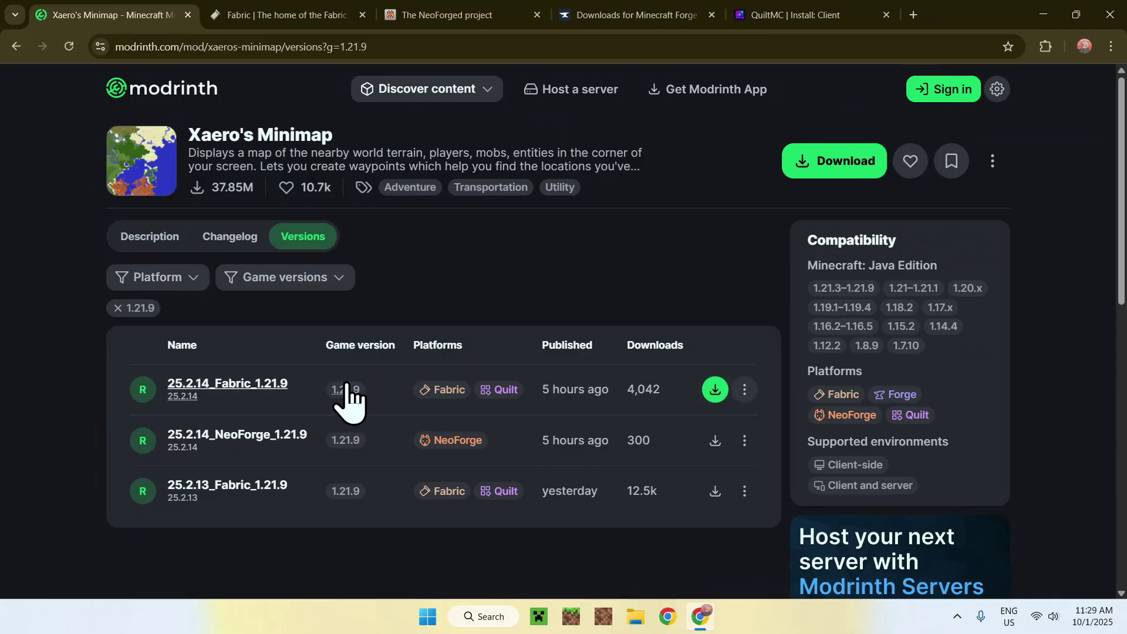
pyautogui.click(715, 391)
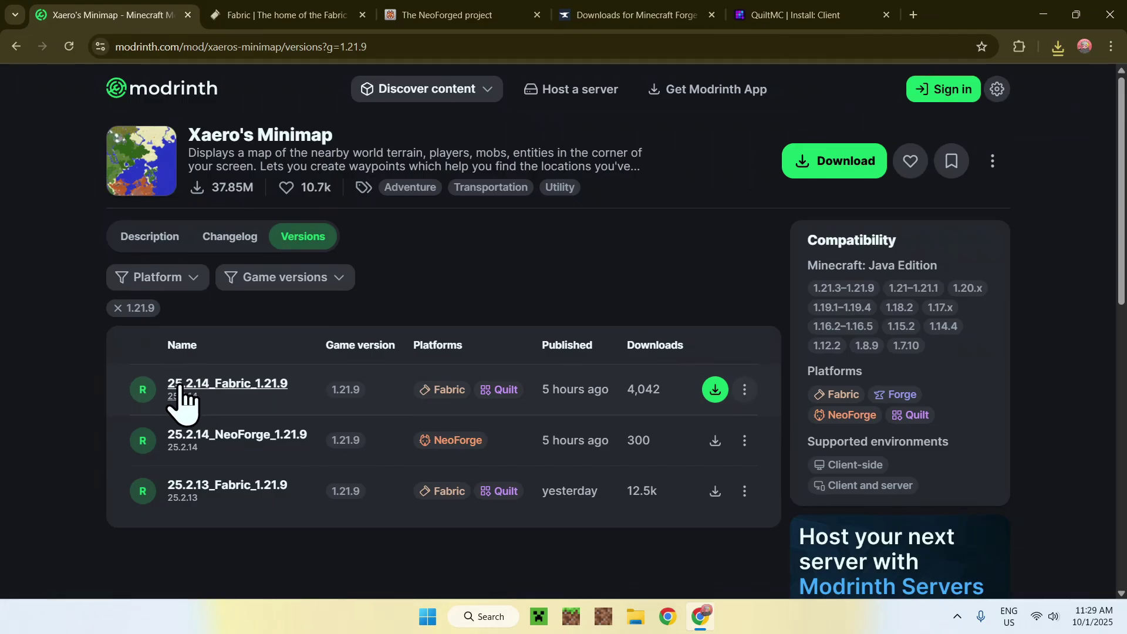
# Check the dependencies of 25.2.14_Fabric_1.21.9 and open the page of the required Fabric API.
pyautogui.click(182, 393)
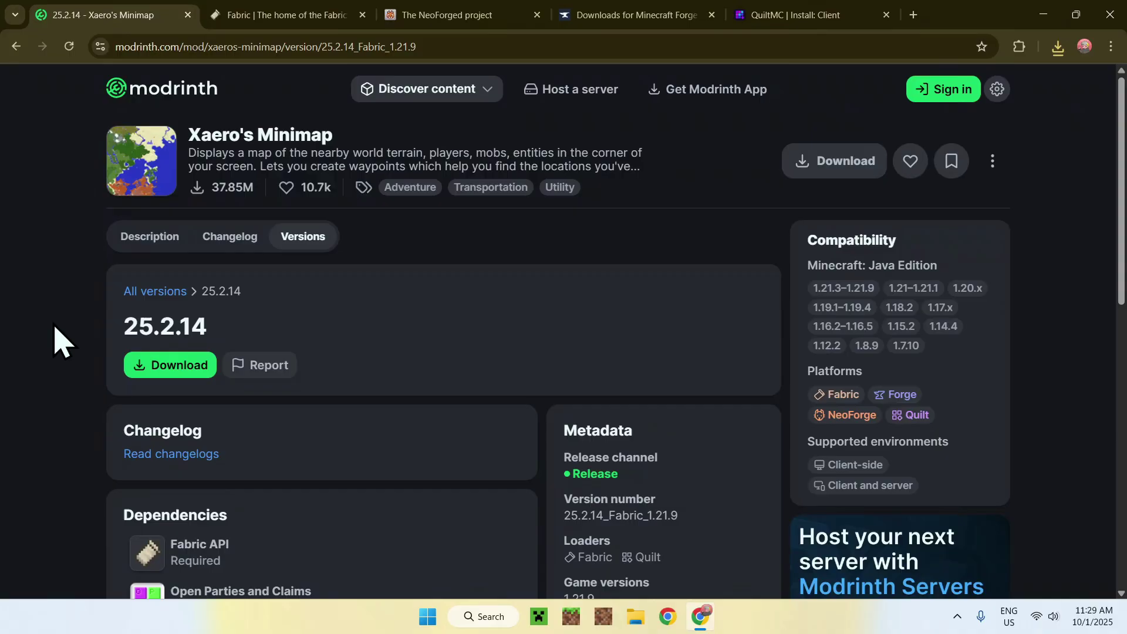
pyautogui.scroll(-1, 51, 335)
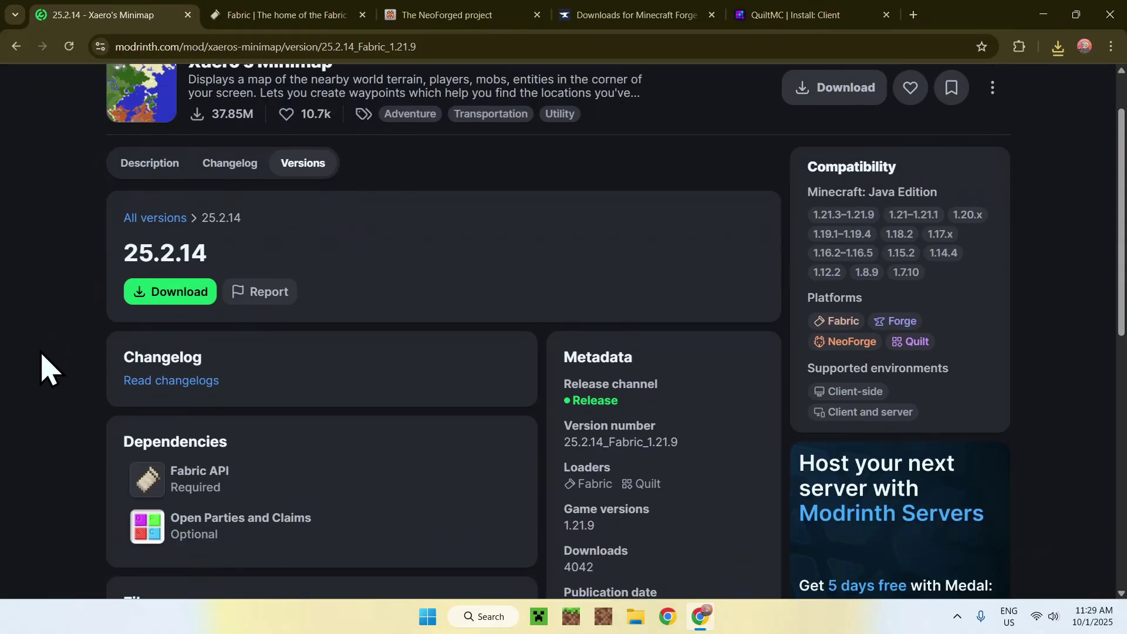
pyautogui.click(258, 483)
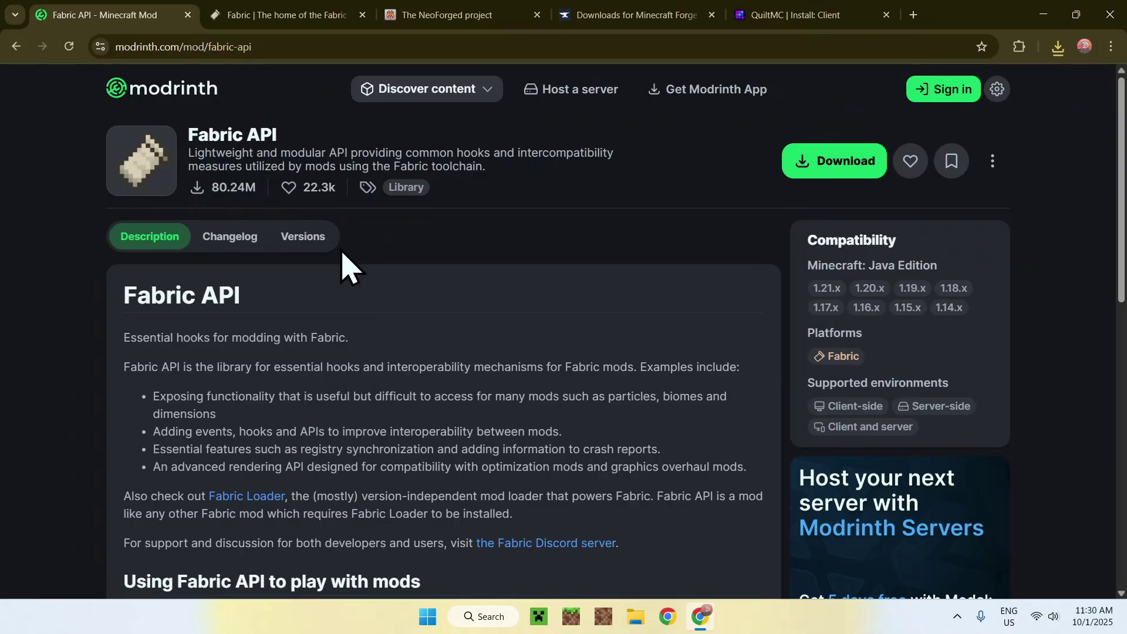
# Filter the Fabric API versions to game version 1.21.9 and download 0.133.14+1.21.9.
pyautogui.click(304, 240)
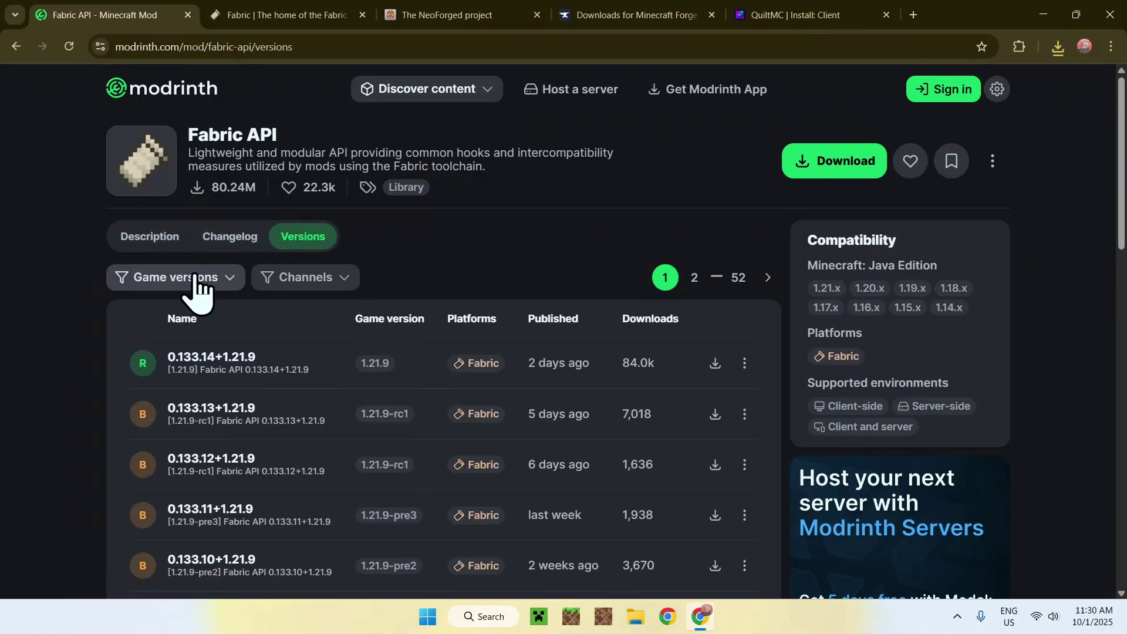
pyautogui.click(197, 287)
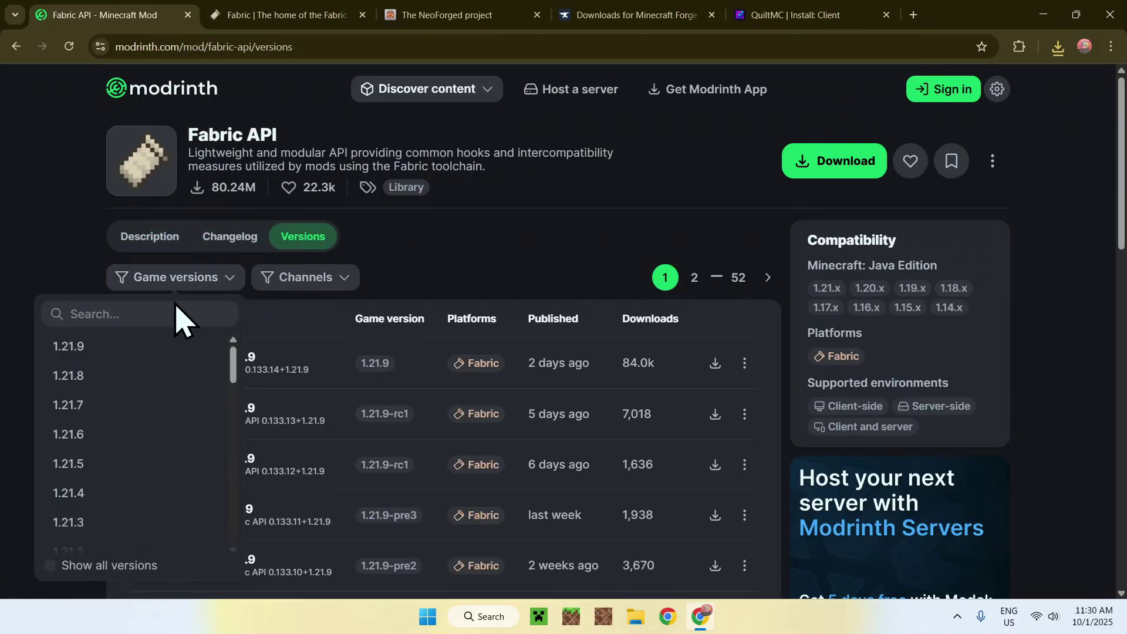
pyautogui.click(112, 351)
pyautogui.click(443, 294)
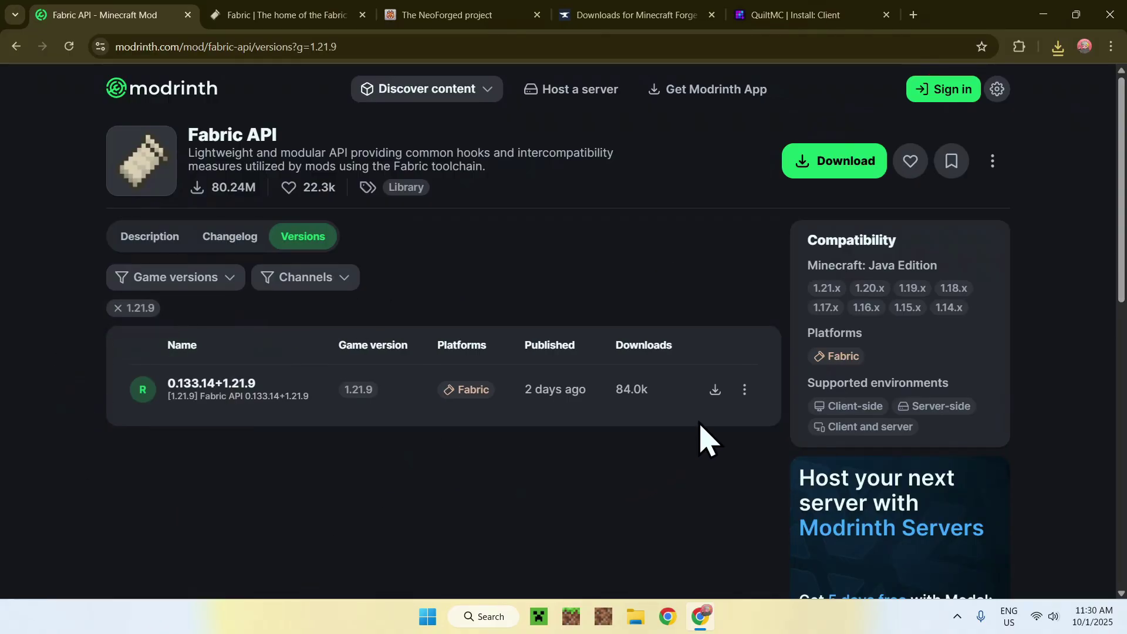
pyautogui.click(715, 389)
# Revisit the open NeoForged, Minecraft Forge and Quilt client install pages.
pyautogui.click(449, 22)
pyautogui.click(640, 18)
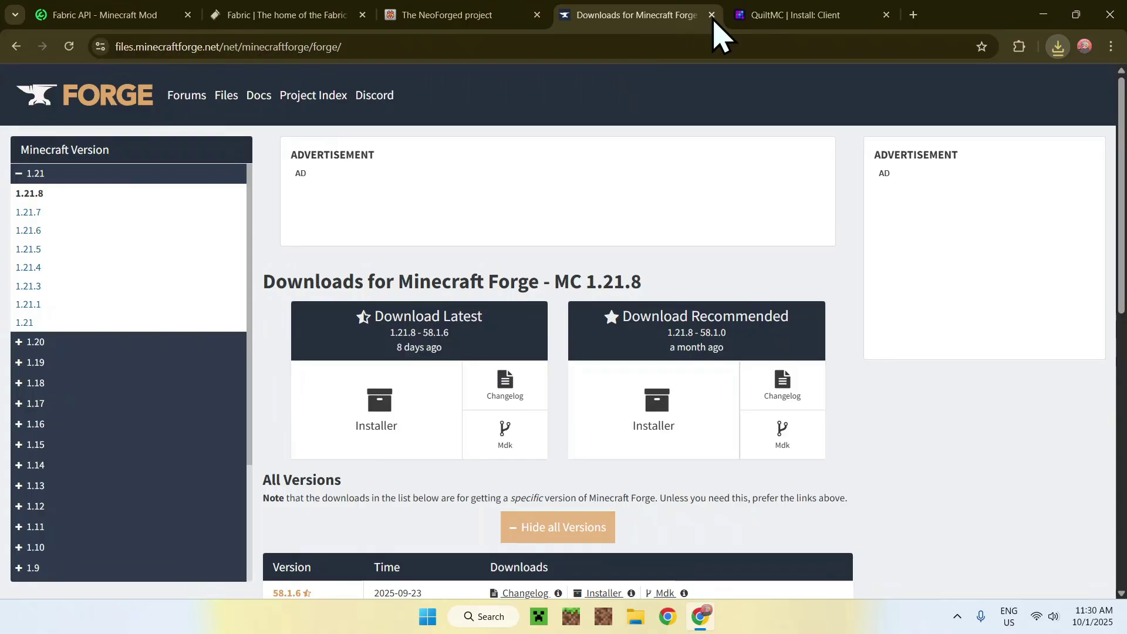
pyautogui.click(765, 17)
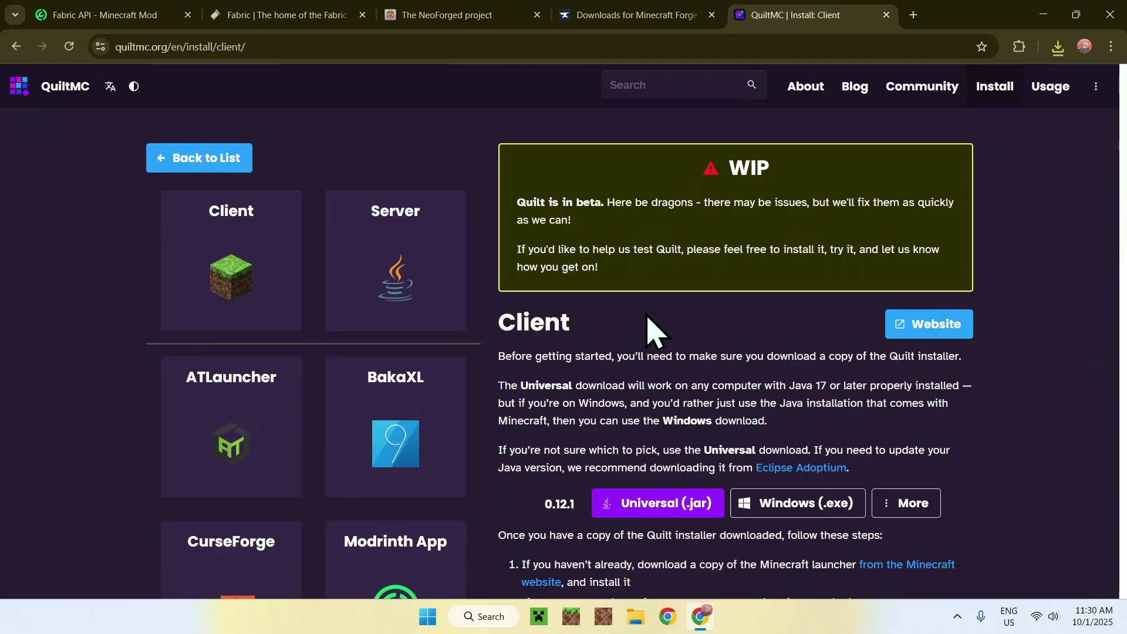
# Search Google for "JDK 25" in a new tab and open Oracle's Java Downloads page, accepting all cookies.
pyautogui.click(914, 14)
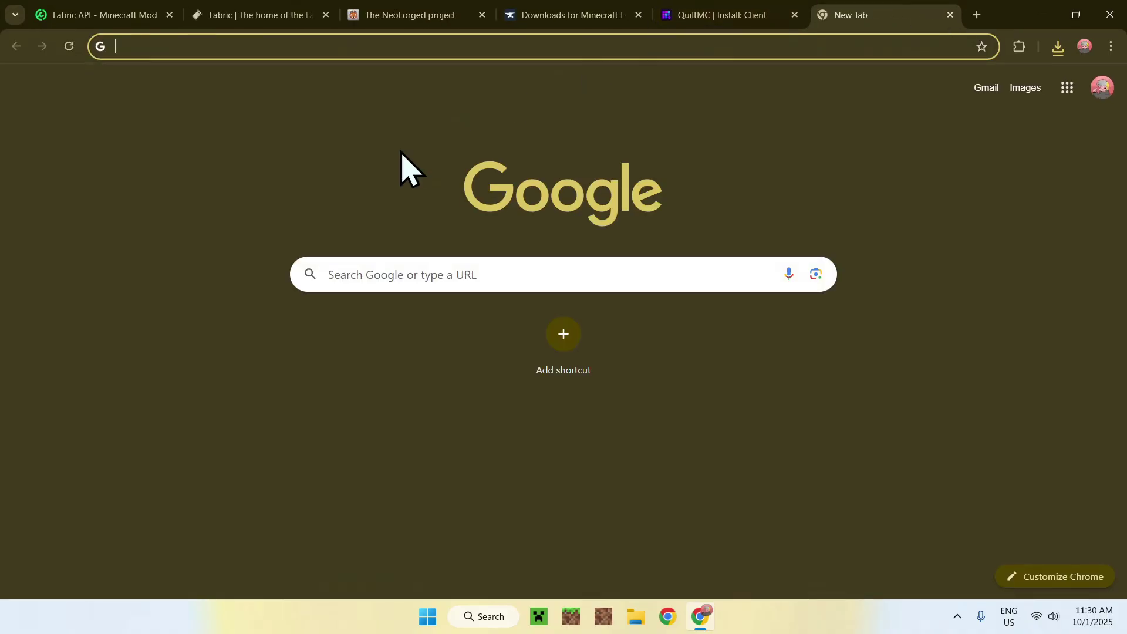
pyautogui.click(354, 273)
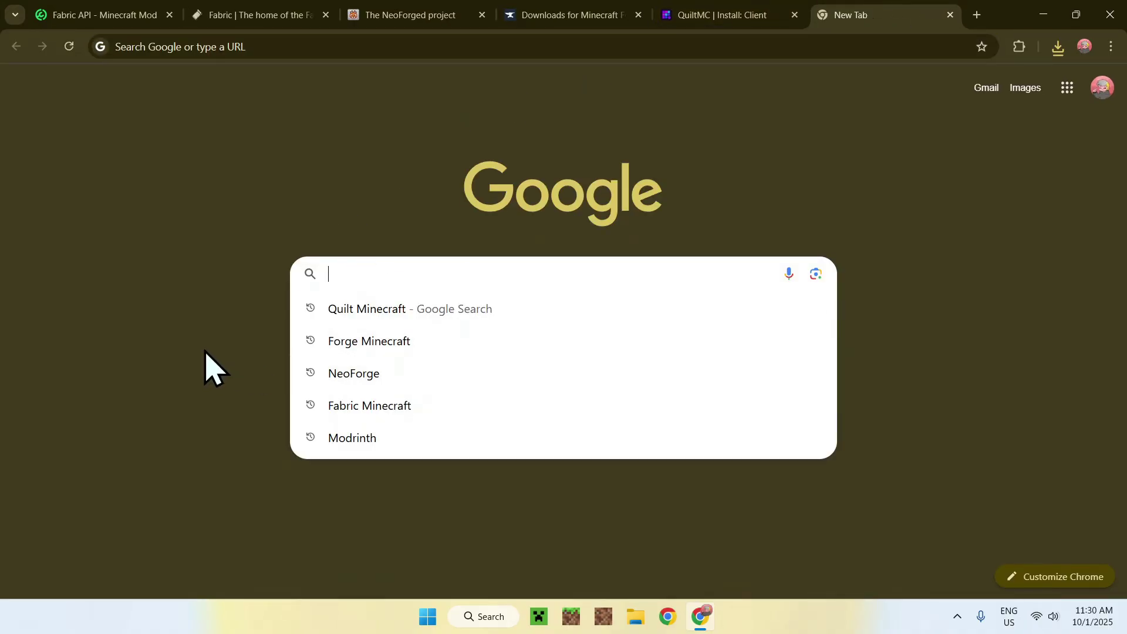
pyautogui.write('JDK 25')
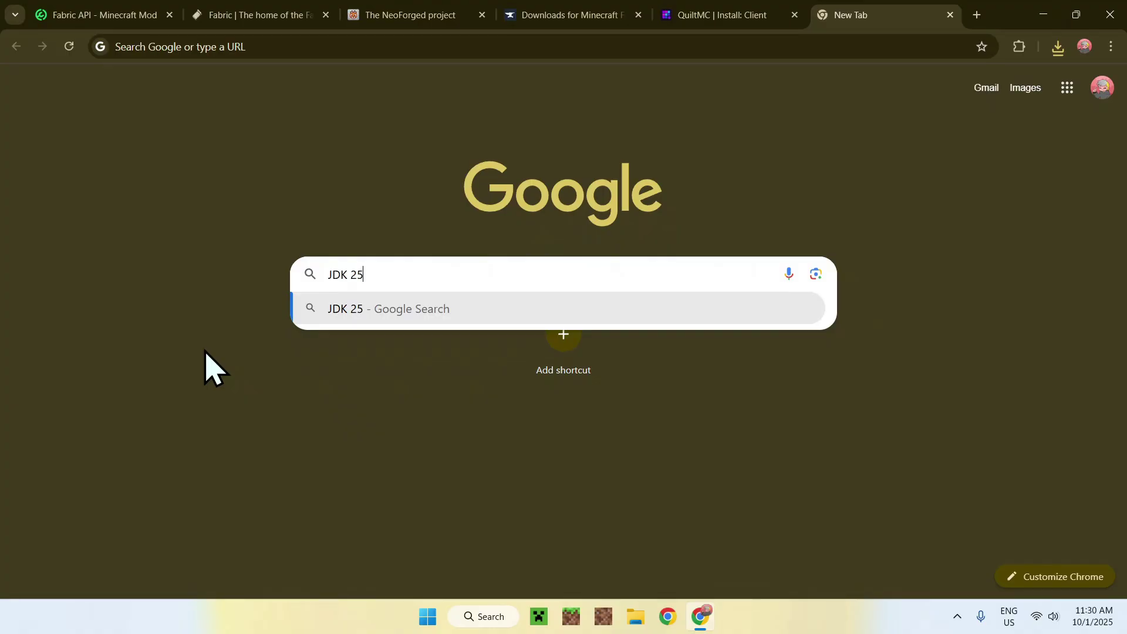
pyautogui.press('Return')
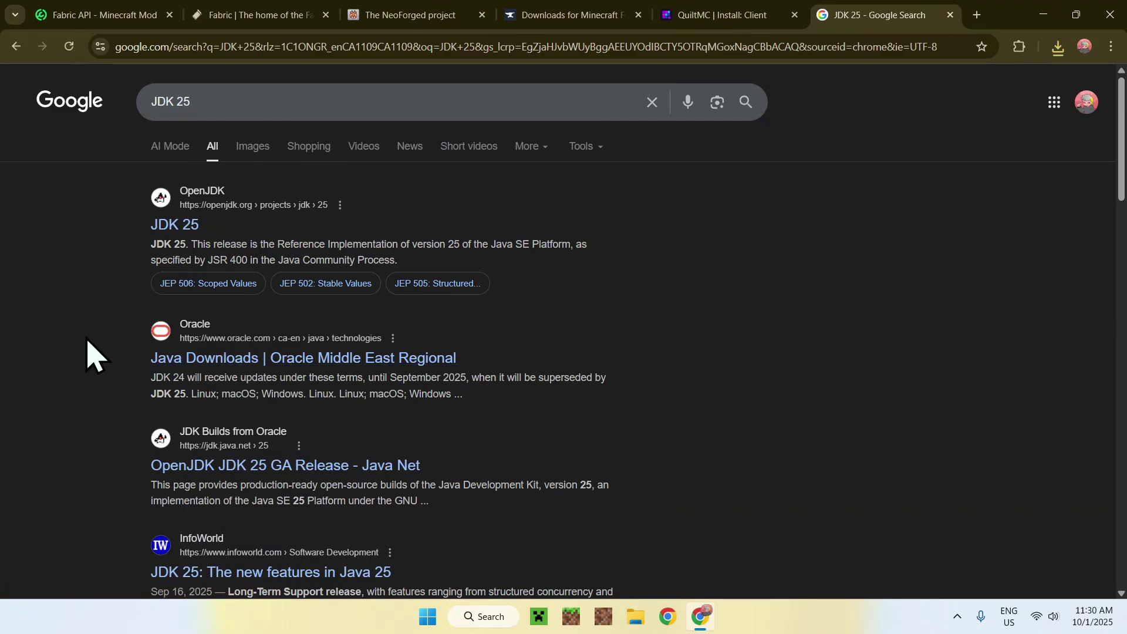
pyautogui.click(263, 358)
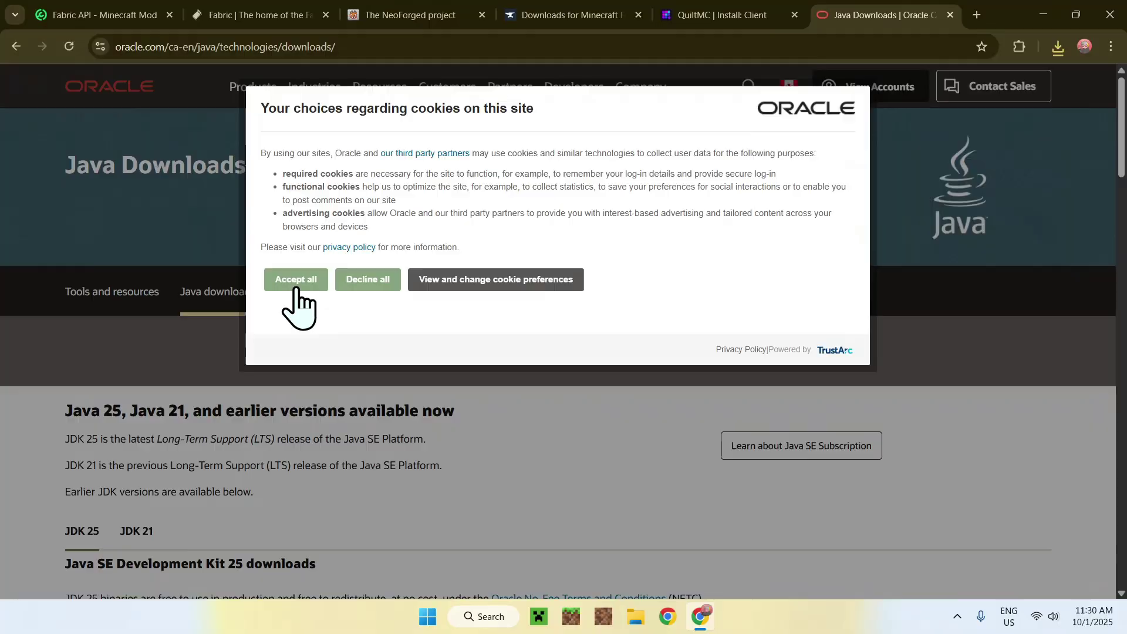
pyautogui.click(292, 280)
pyautogui.scroll(-3, 36, 332)
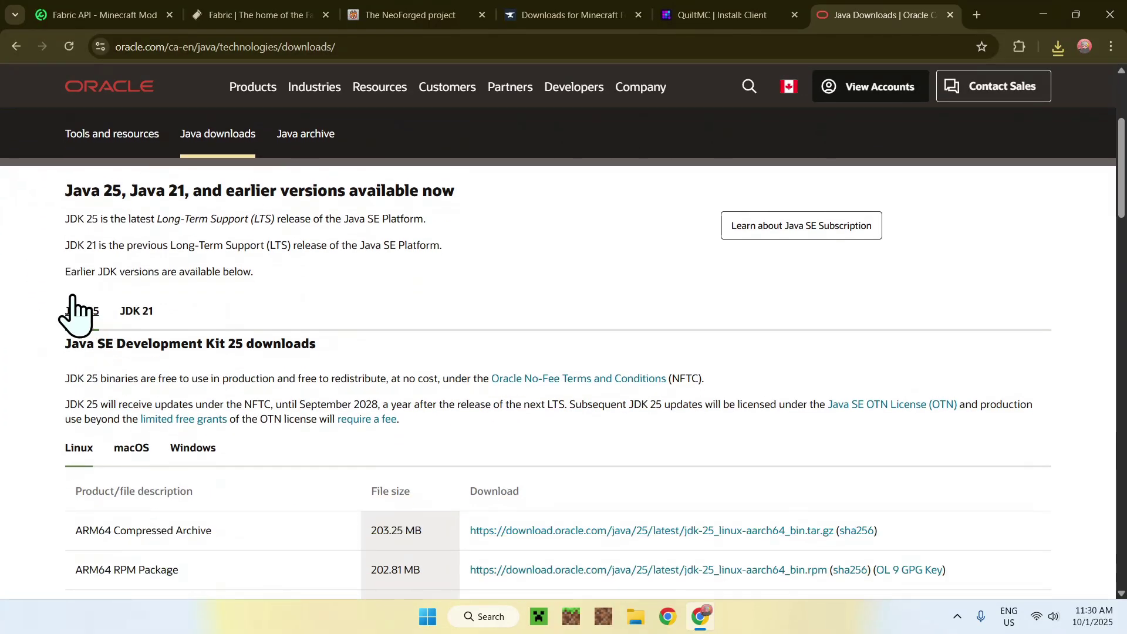
# Show the Windows downloads for JDK 25, then review the open mod loader and Fabric API pages and the recent downloads.
pyautogui.click(195, 457)
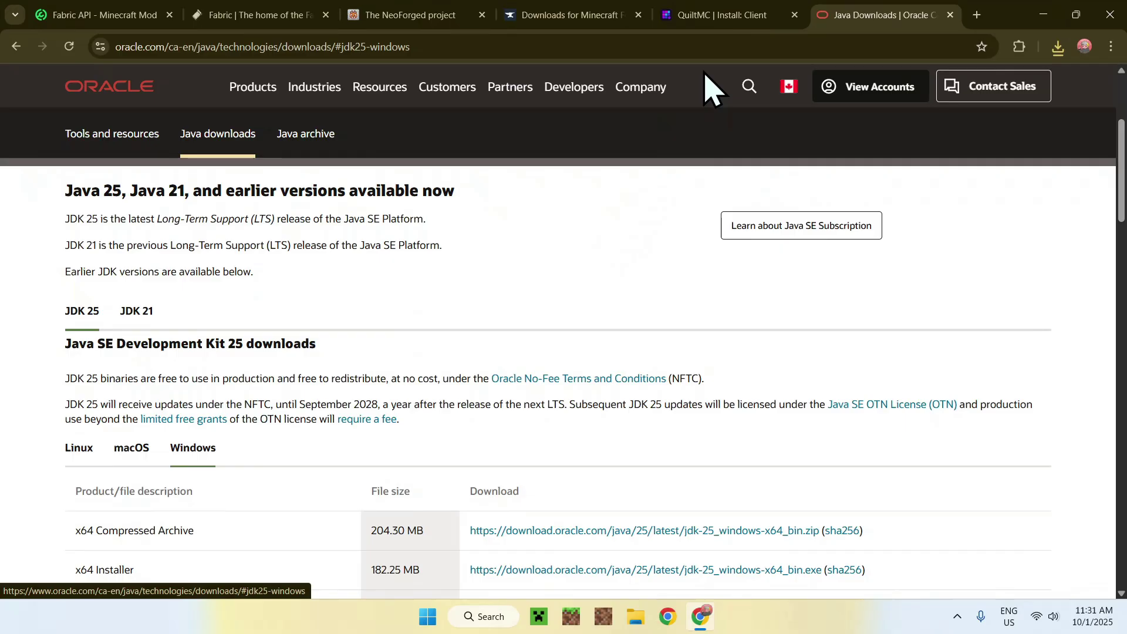
pyautogui.click(709, 18)
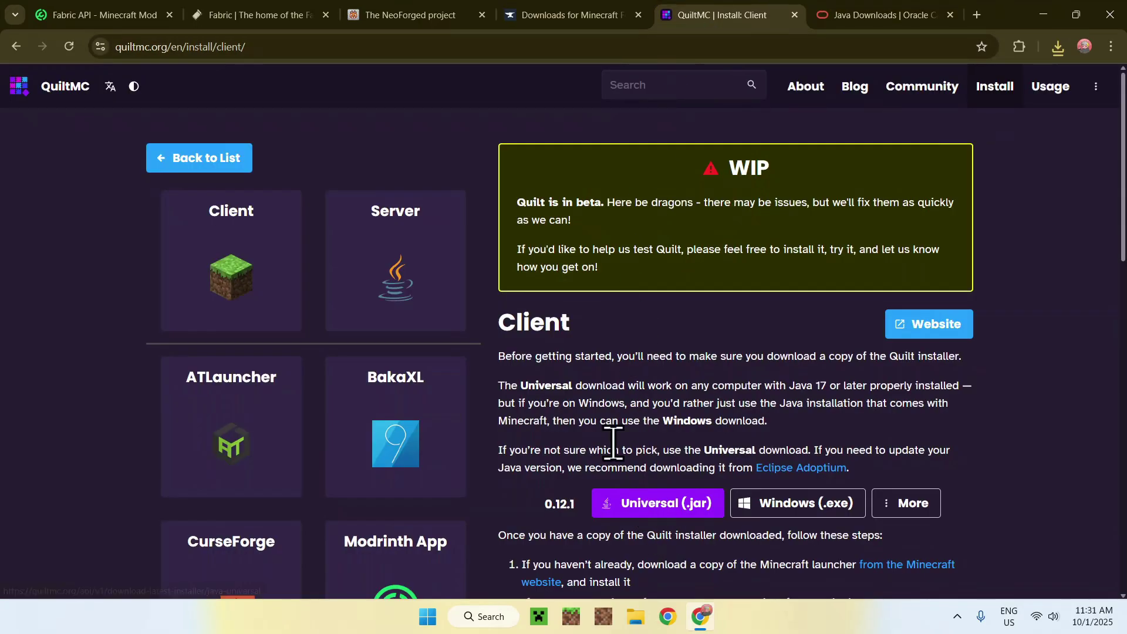
pyautogui.click(564, 18)
pyautogui.click(413, 17)
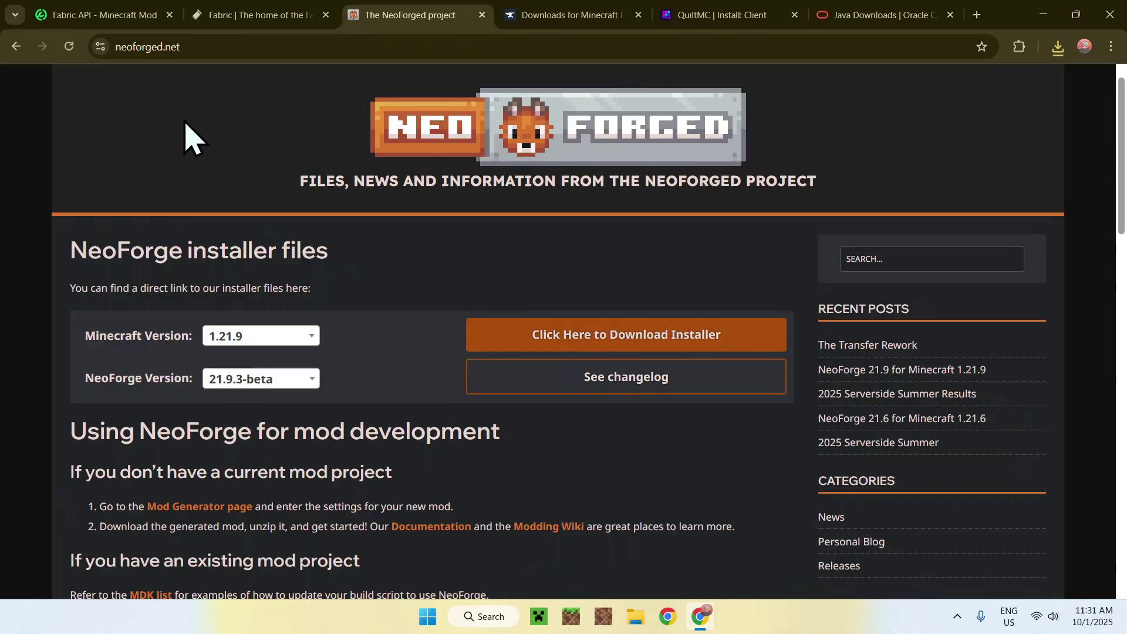
pyautogui.click(82, 16)
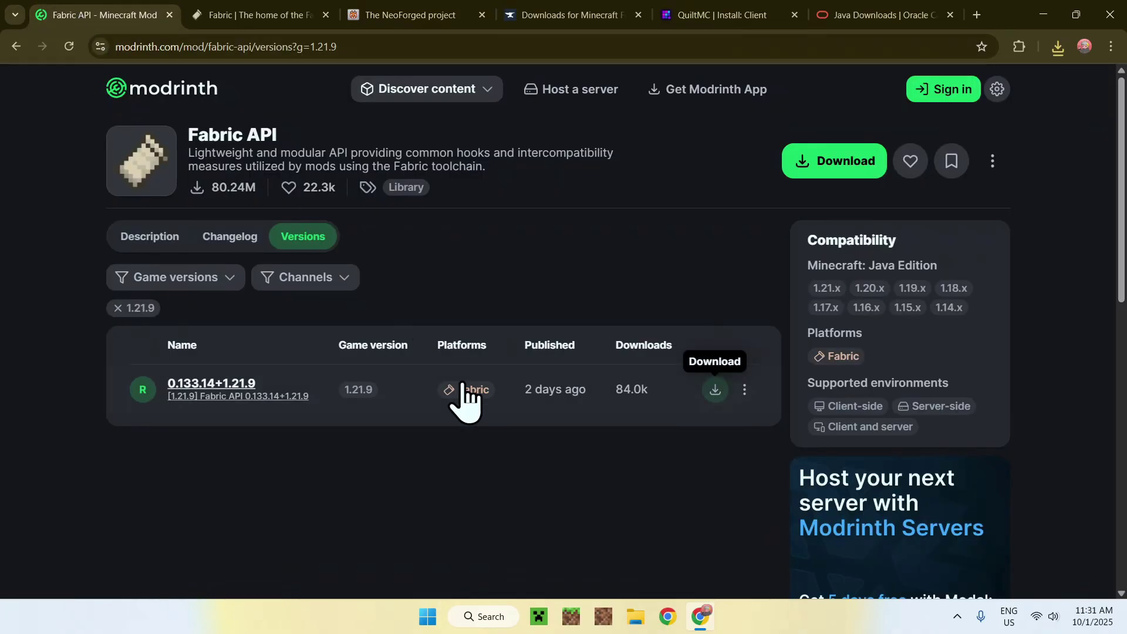
pyautogui.click(1060, 47)
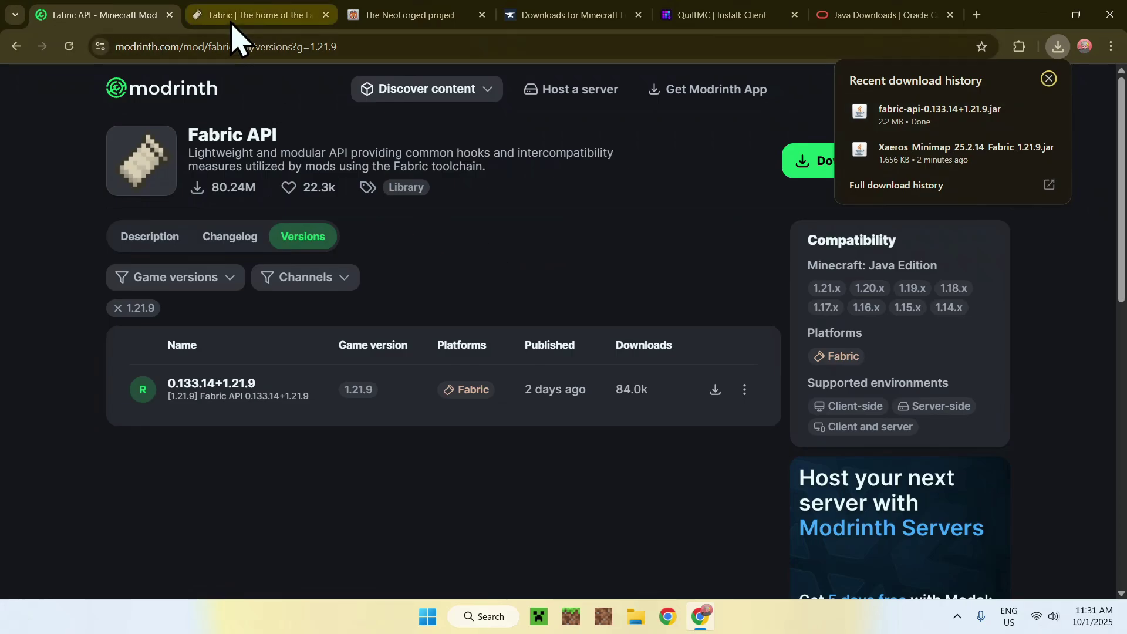
# Download the Fabric installer for Windows from the Fabric site, check the recent downloads and close the browser.
pyautogui.click(264, 14)
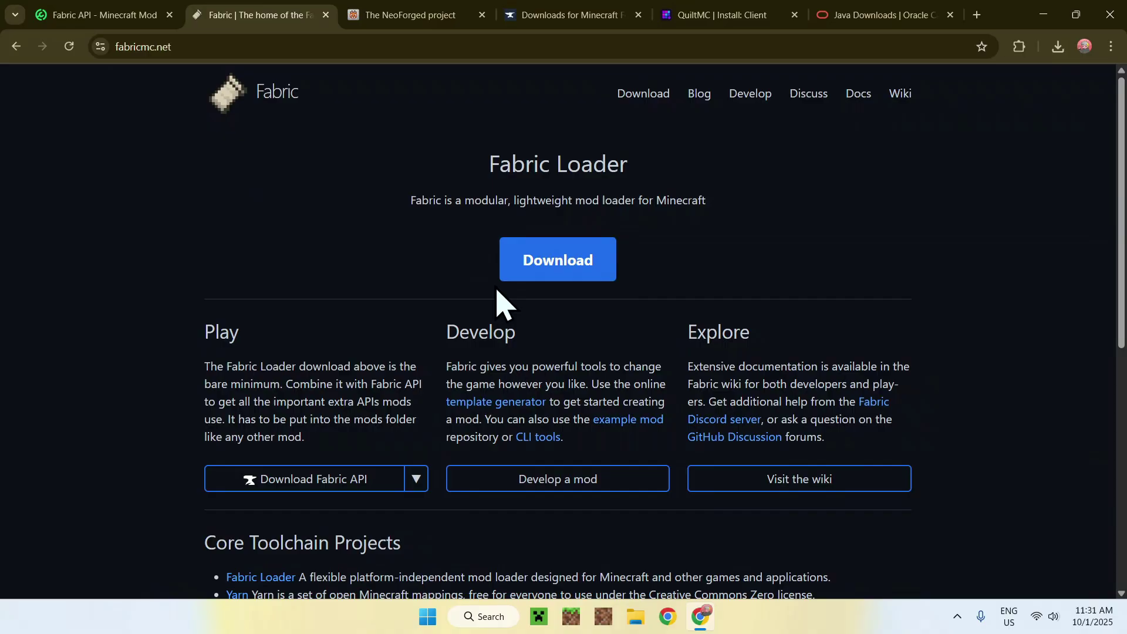
pyautogui.click(557, 272)
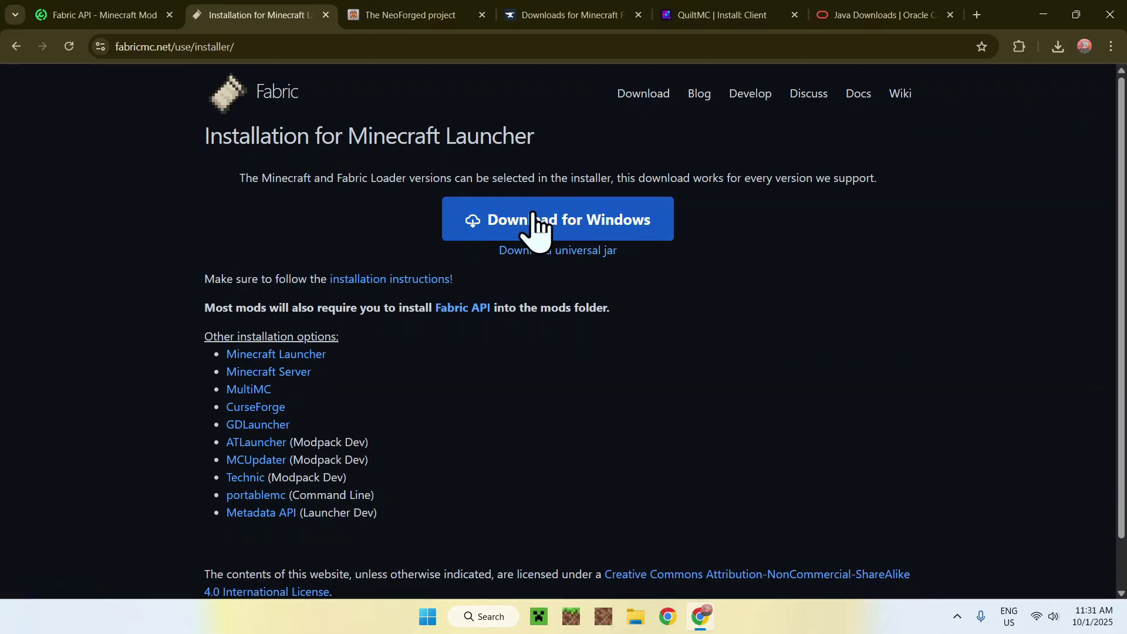
pyautogui.click(558, 228)
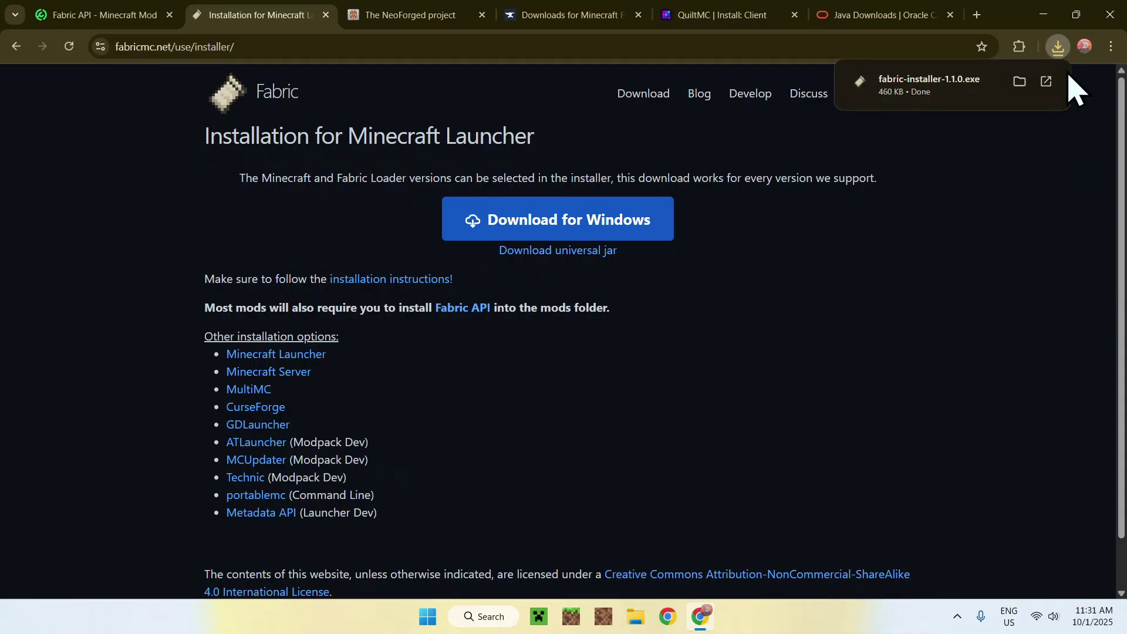
pyautogui.click(1058, 47)
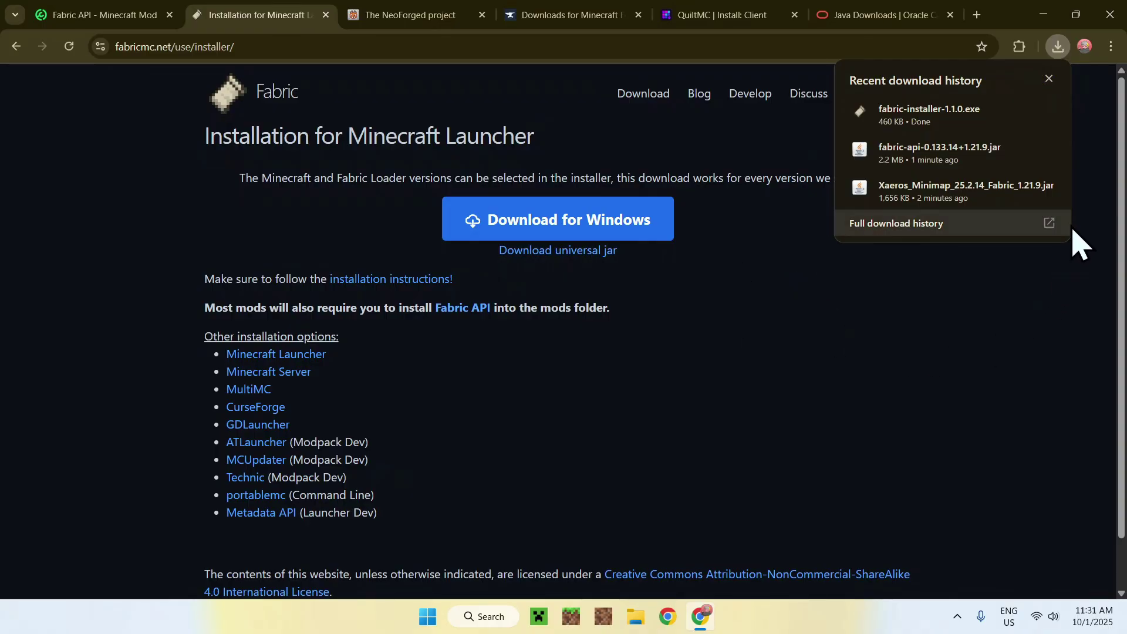
pyautogui.click(1110, 14)
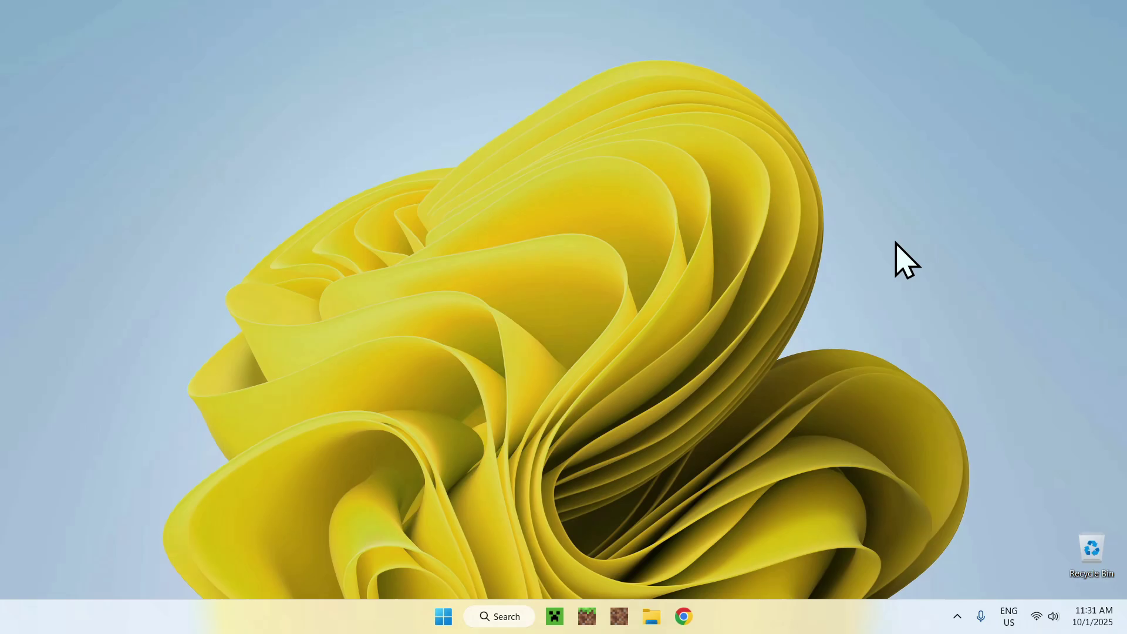
# Open the Downloads folder in File Explorer and run fabric-installer-1.1.0.exe.
pyautogui.click(651, 617)
pyautogui.click(121, 205)
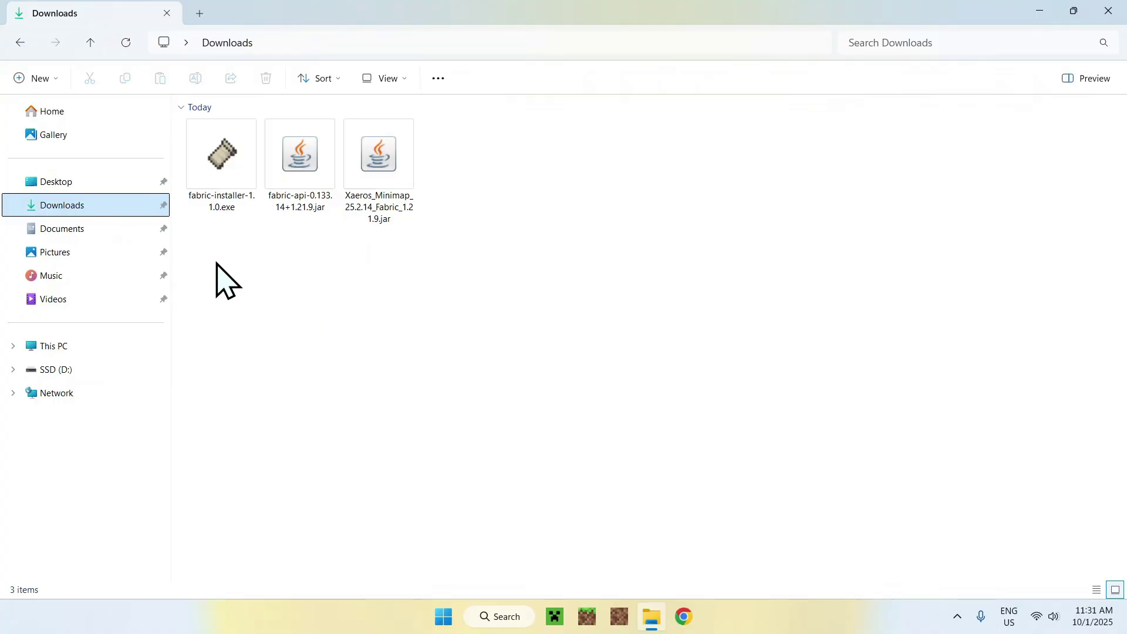
pyautogui.moveTo(191, 227); pyautogui.dragTo(260, 270)
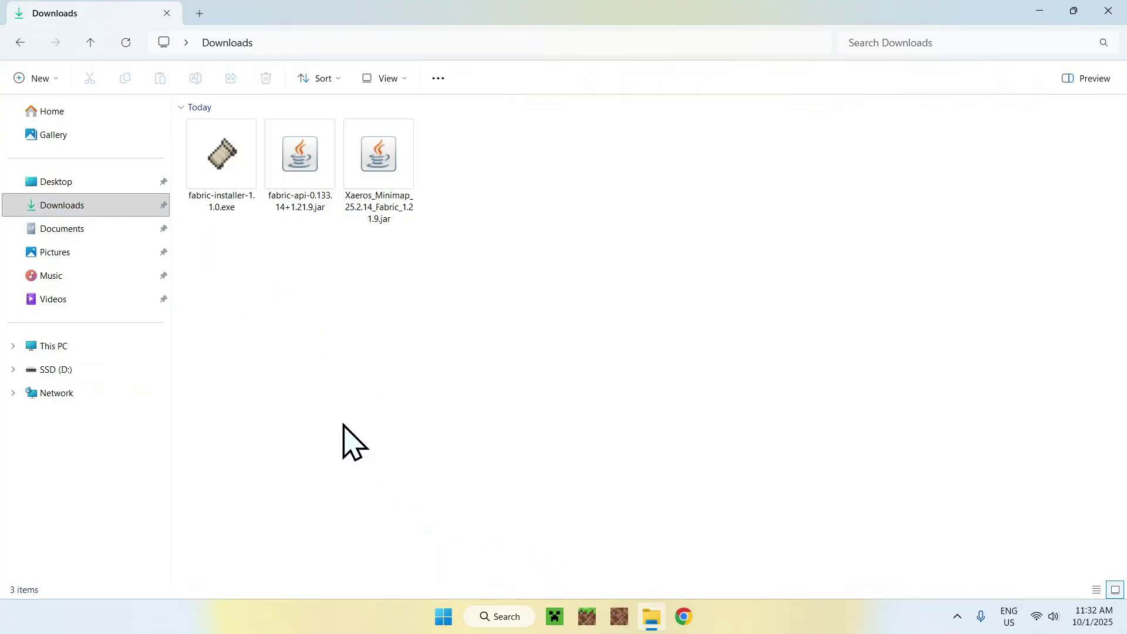
pyautogui.doubleClick(221, 188)
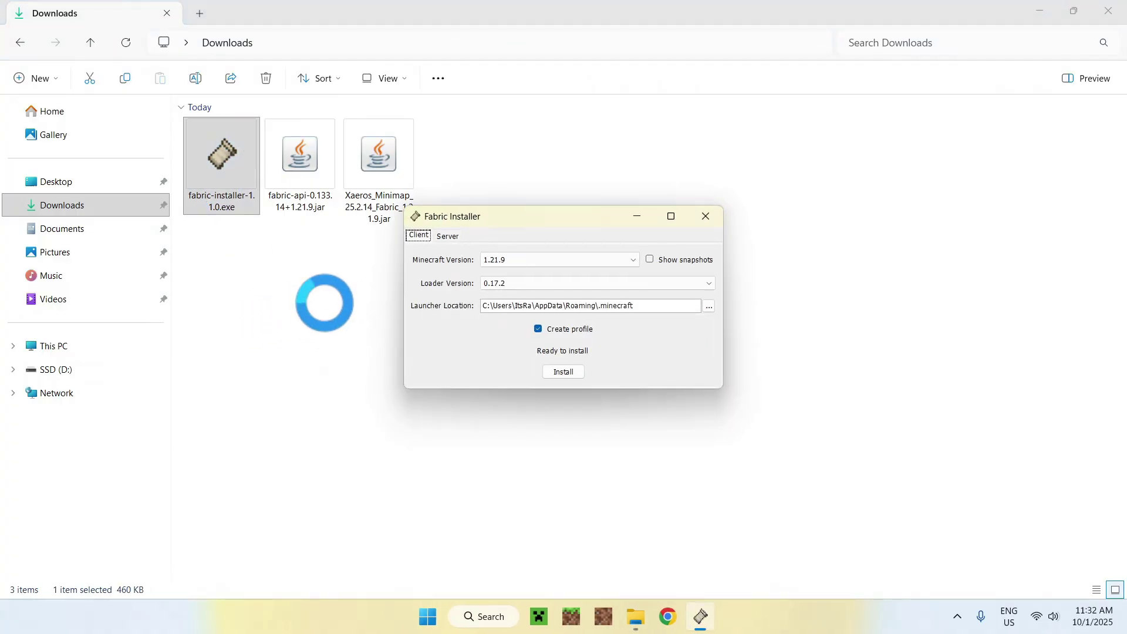
# Install the Fabric client for Minecraft version 1.21.9 and close the installer.
pyautogui.click(496, 260)
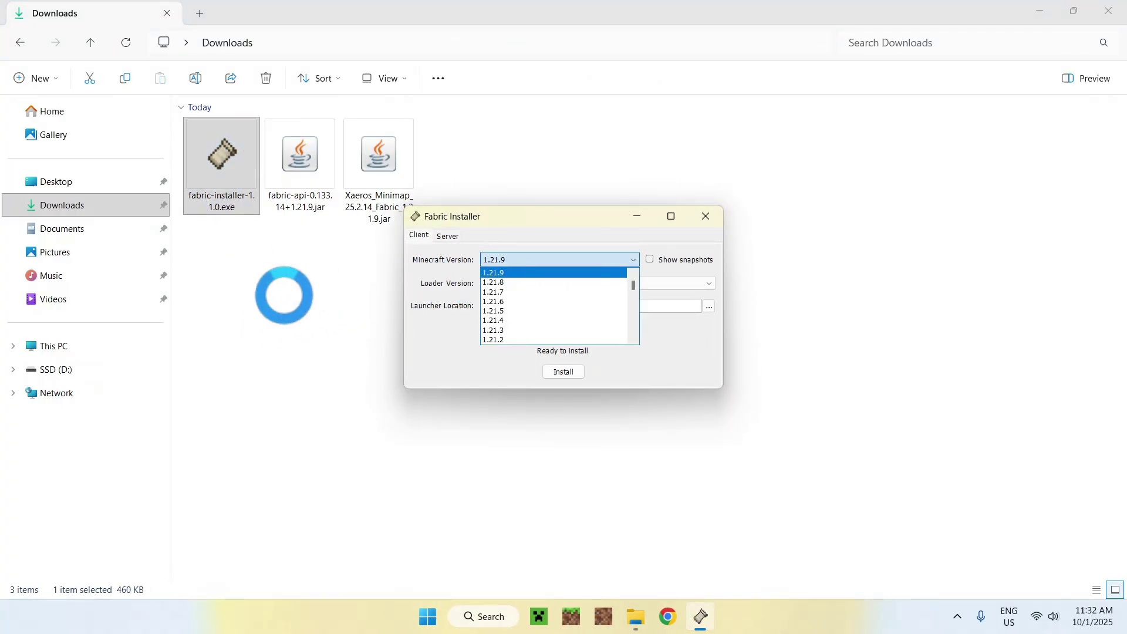
pyautogui.click(496, 272)
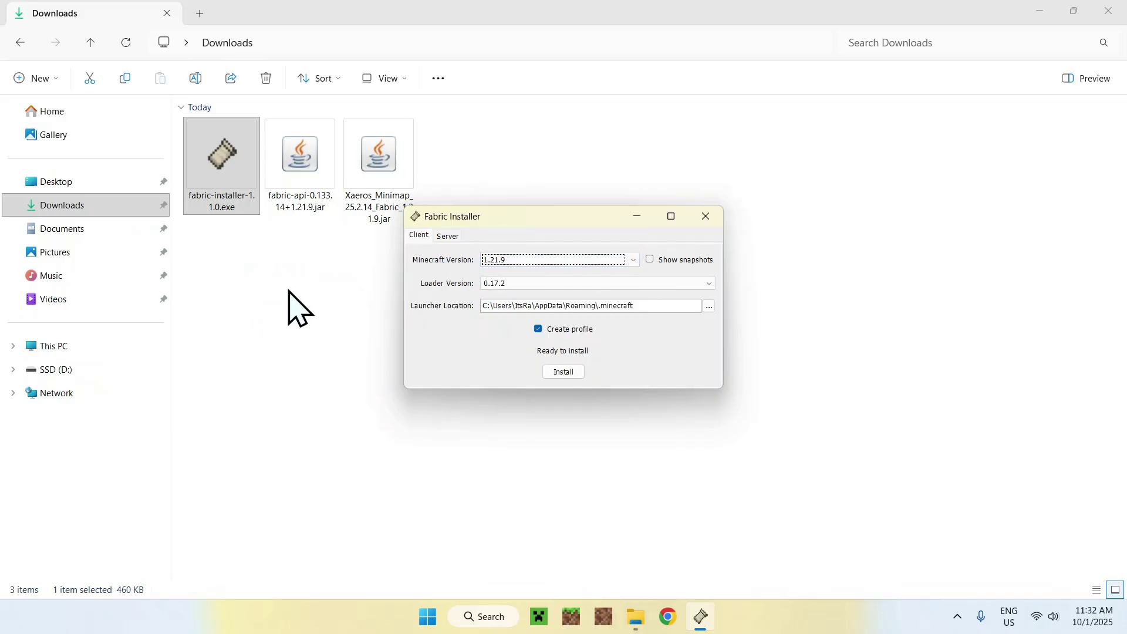
pyautogui.click(562, 373)
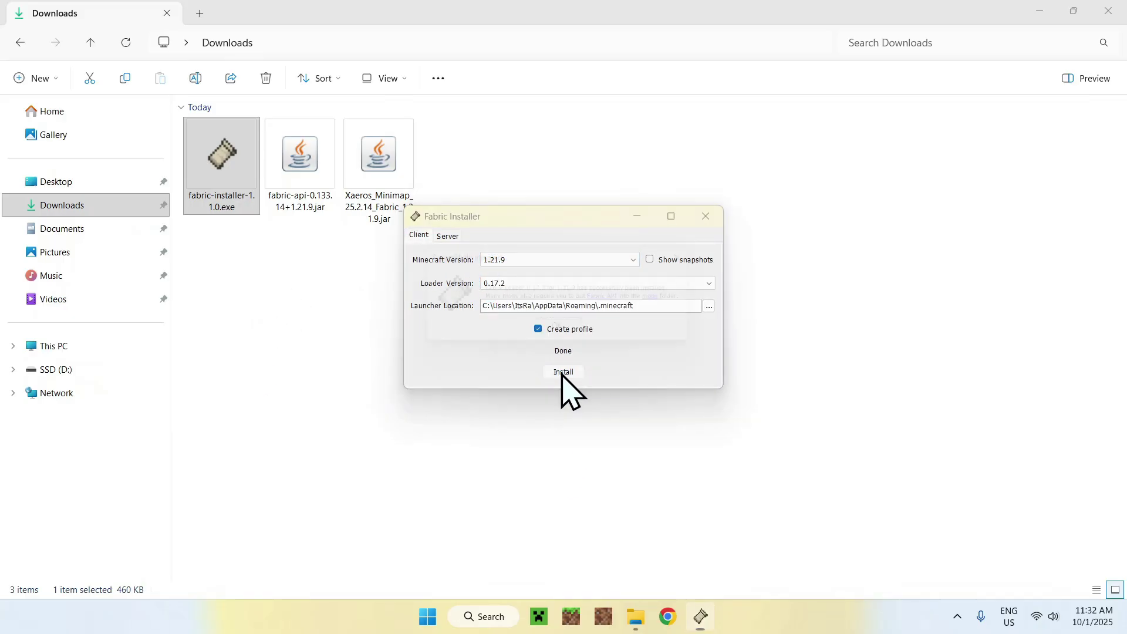
pyautogui.click(562, 334)
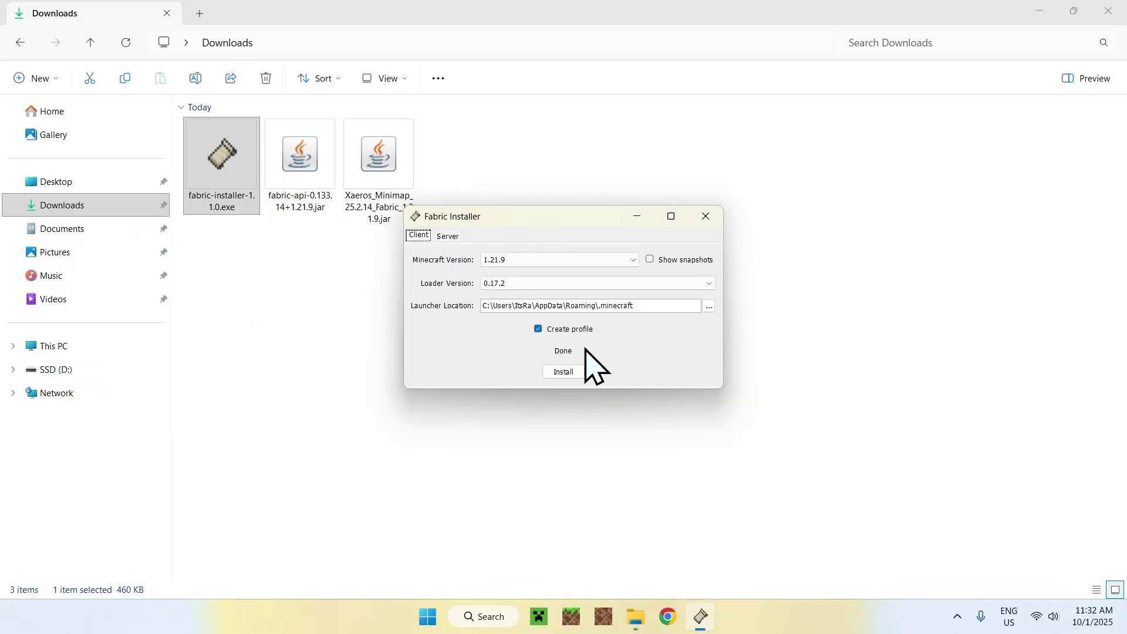
pyautogui.click(705, 217)
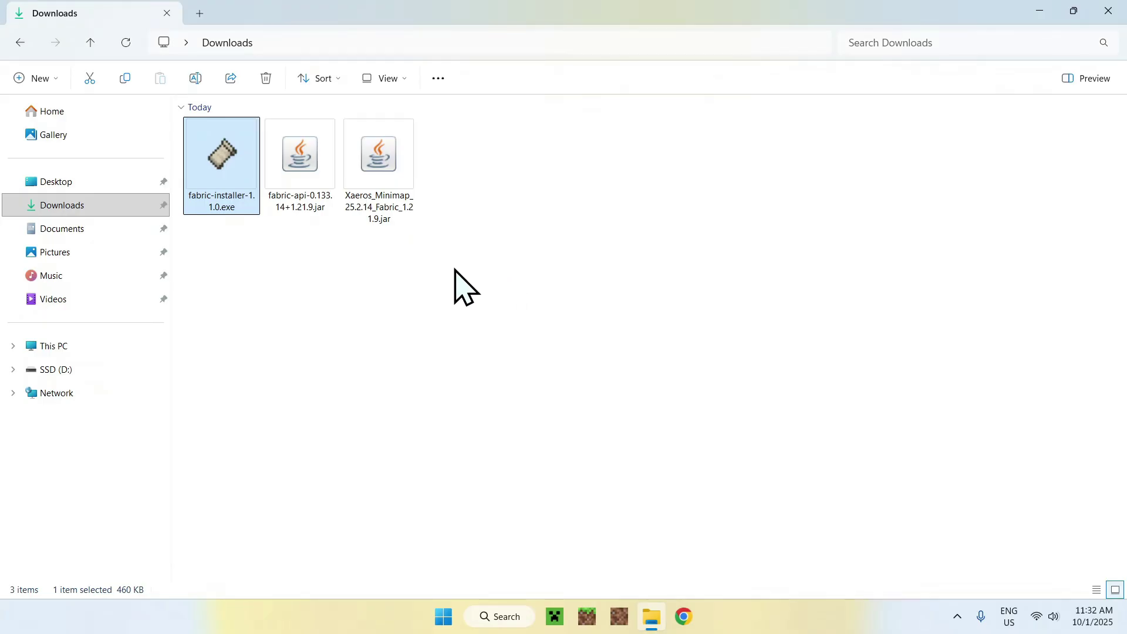
# Open the installation folder of fabric-loader-1.21.9 from the Minecraft Launcher.
pyautogui.click(556, 614)
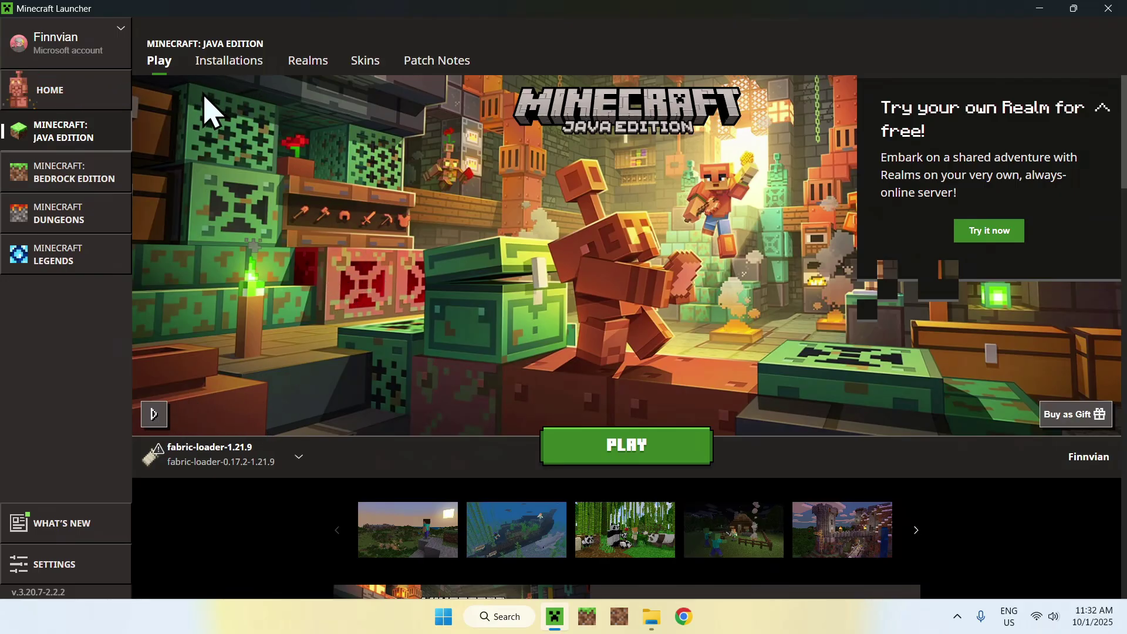
pyautogui.click(226, 63)
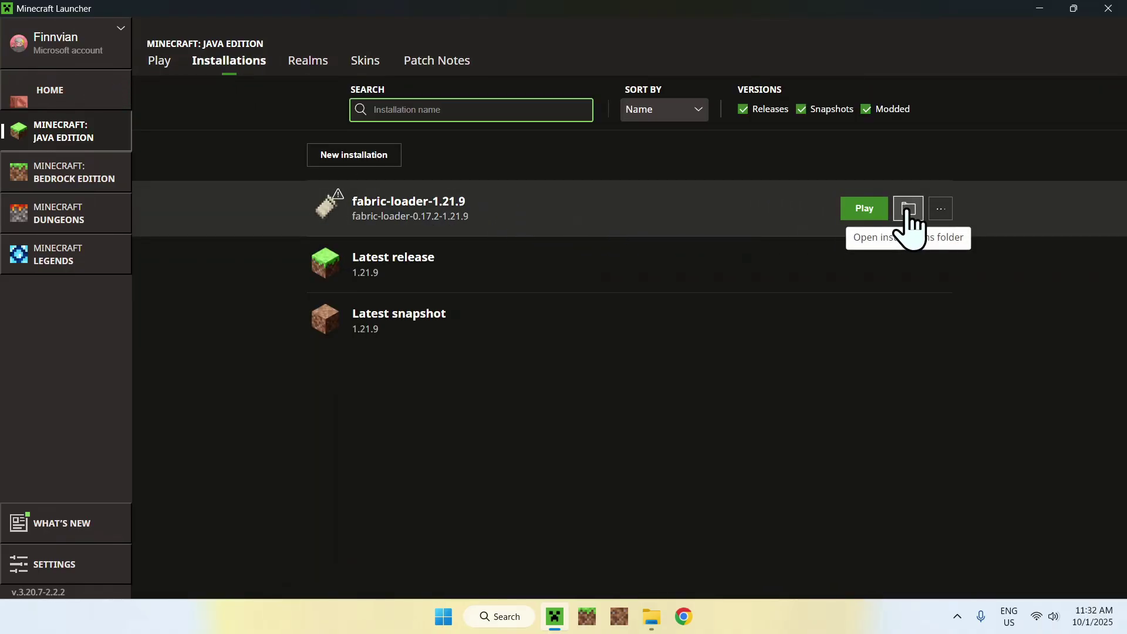
pyautogui.click(908, 210)
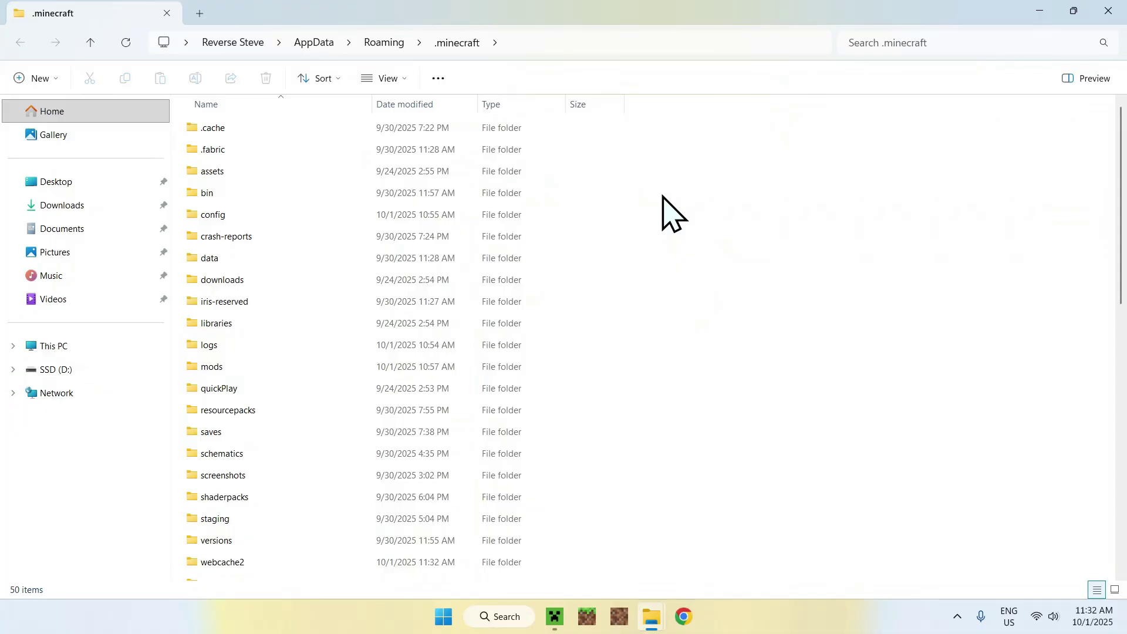
pyautogui.click(285, 364)
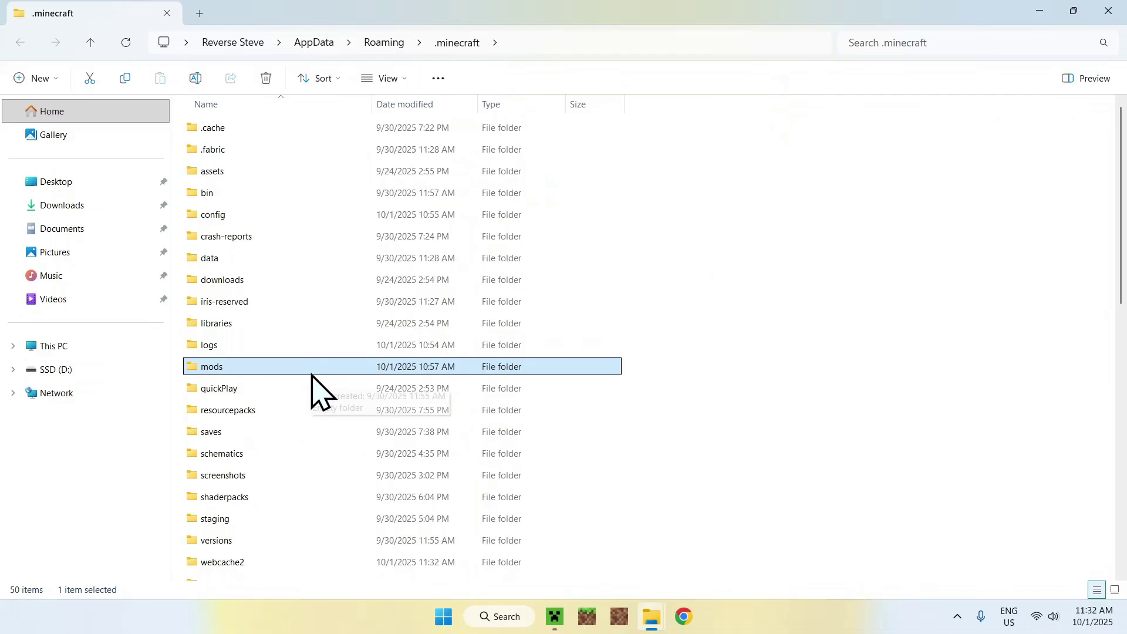
pyautogui.rightClick(659, 253)
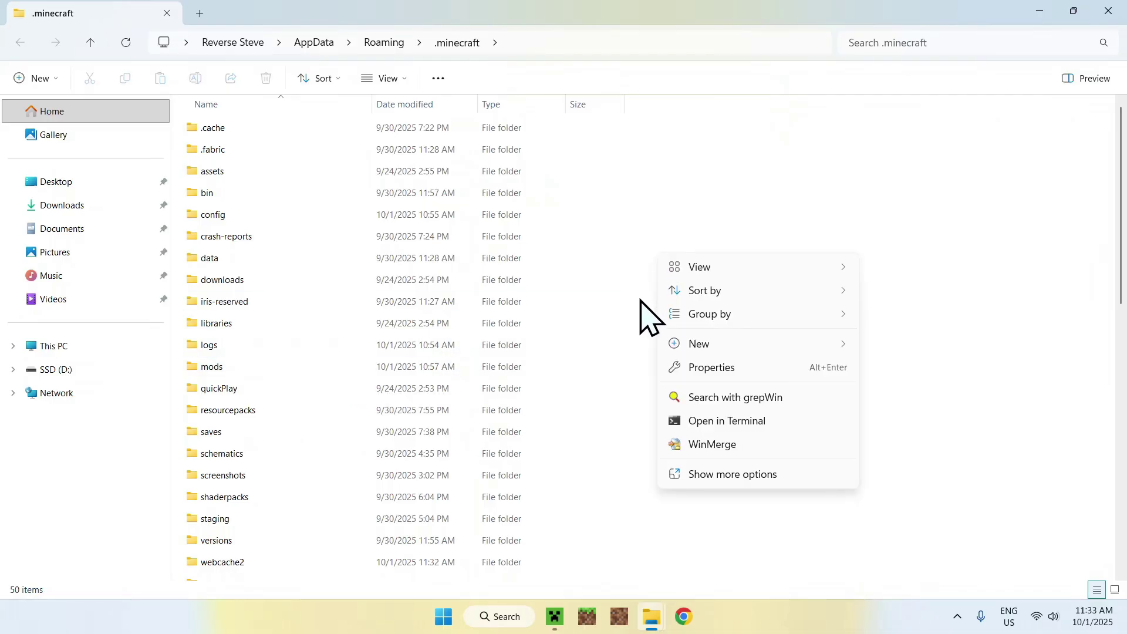
pyautogui.moveTo(702, 345)
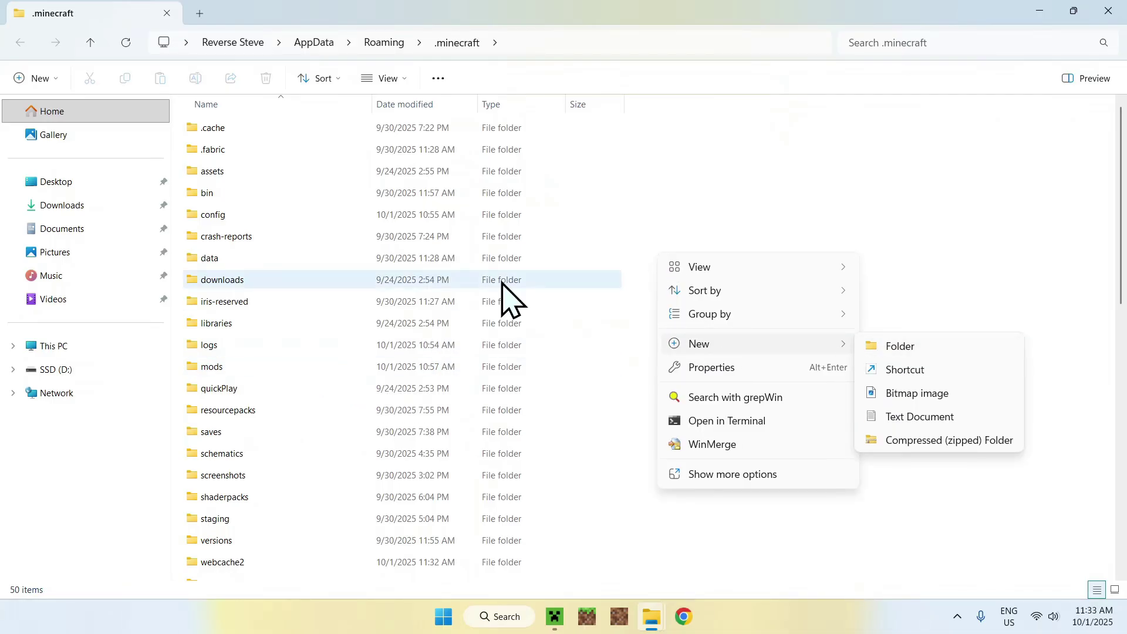
pyautogui.press('Escape')
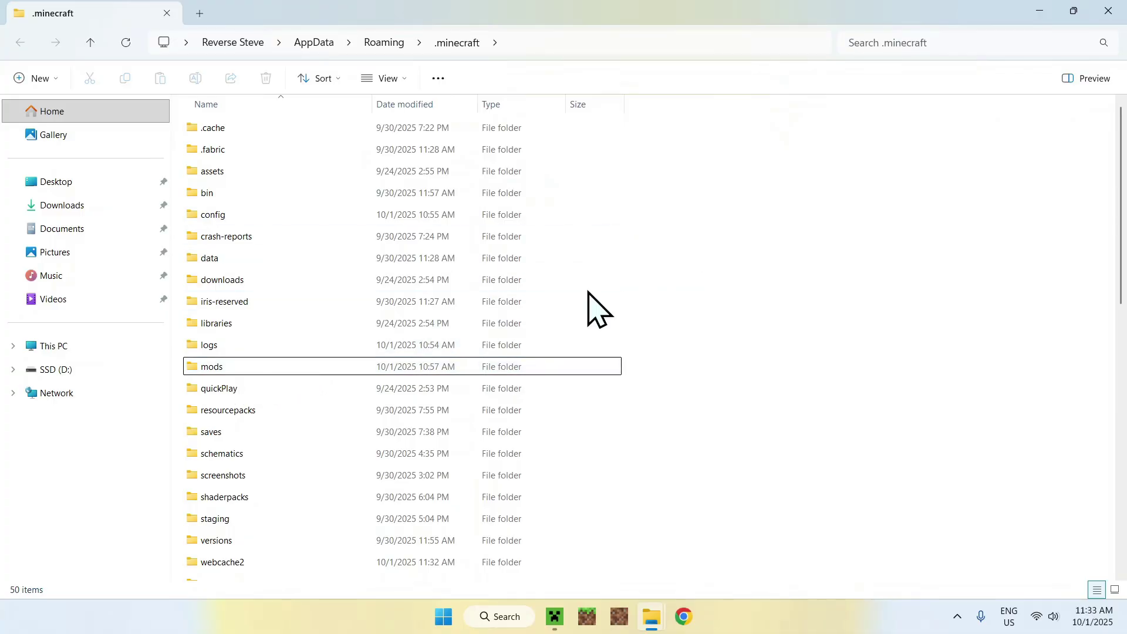
# Copy fabric-api-0.133.14+1.21.9.jar and Xaeros_Minimap_25.2.14_Fabric_1.21.9.jar from Downloads into the mods folder of .minecraft.
pyautogui.doubleClick(306, 367)
pyautogui.moveTo(214, 127); pyautogui.dragTo(911, 455)
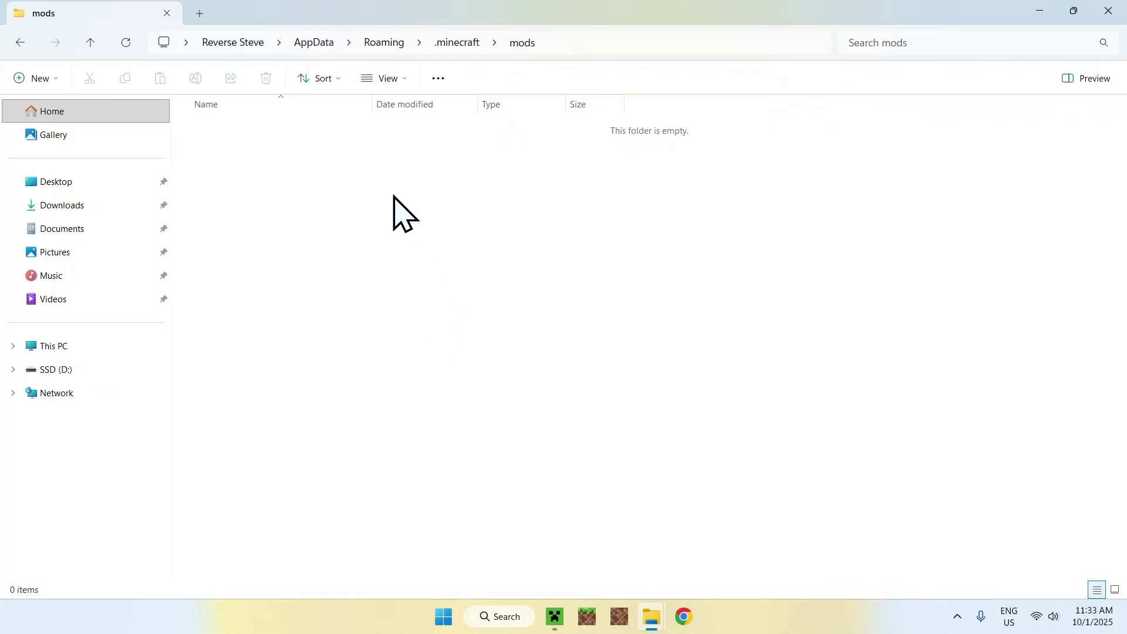
pyautogui.click(106, 206)
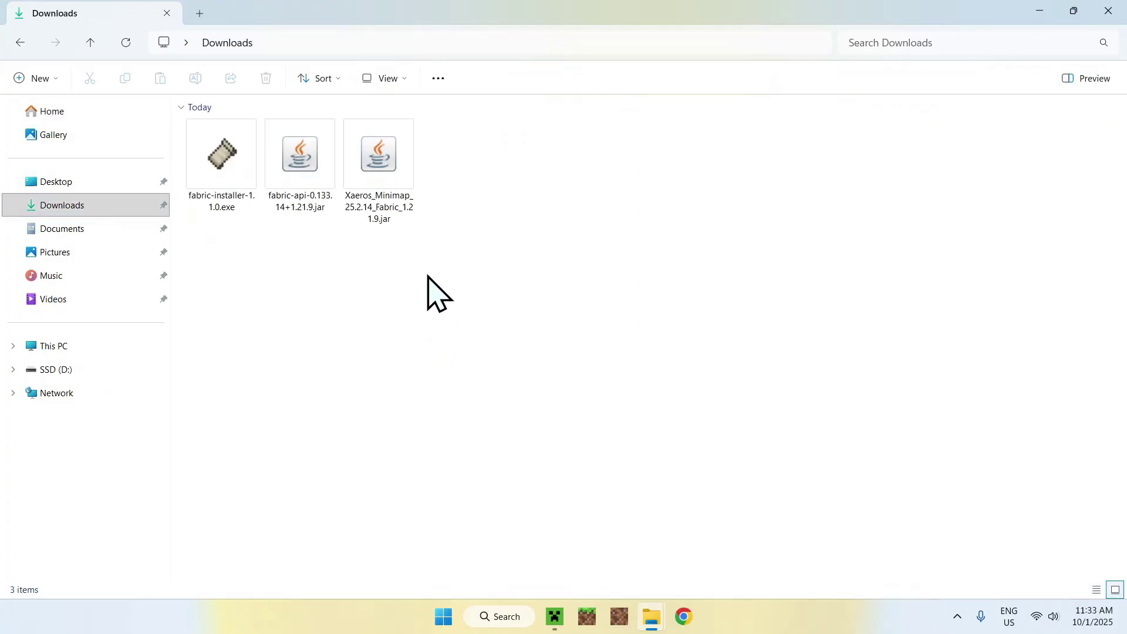
pyautogui.moveTo(428, 276); pyautogui.dragTo(311, 194)
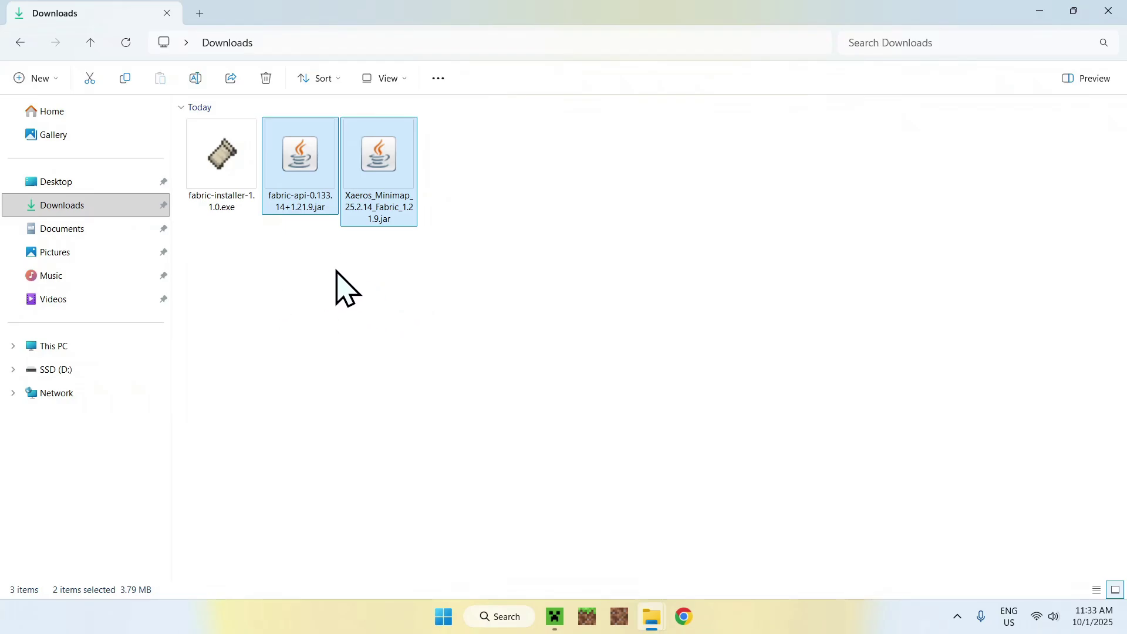
pyautogui.click(124, 79)
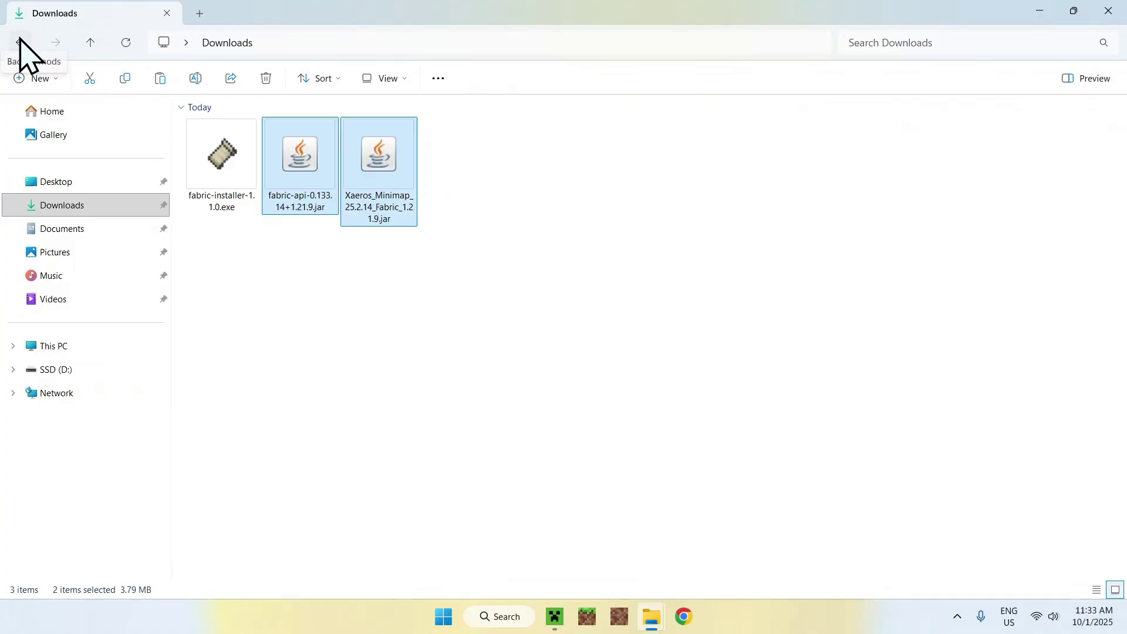
pyautogui.click(19, 44)
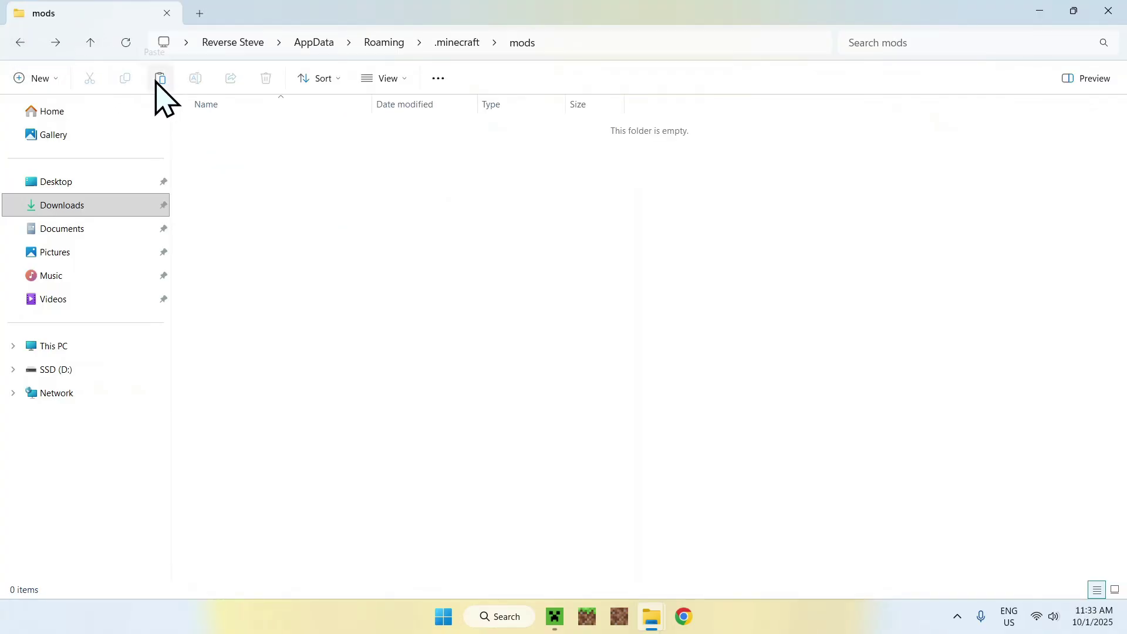
pyautogui.click(158, 80)
pyautogui.click(290, 205)
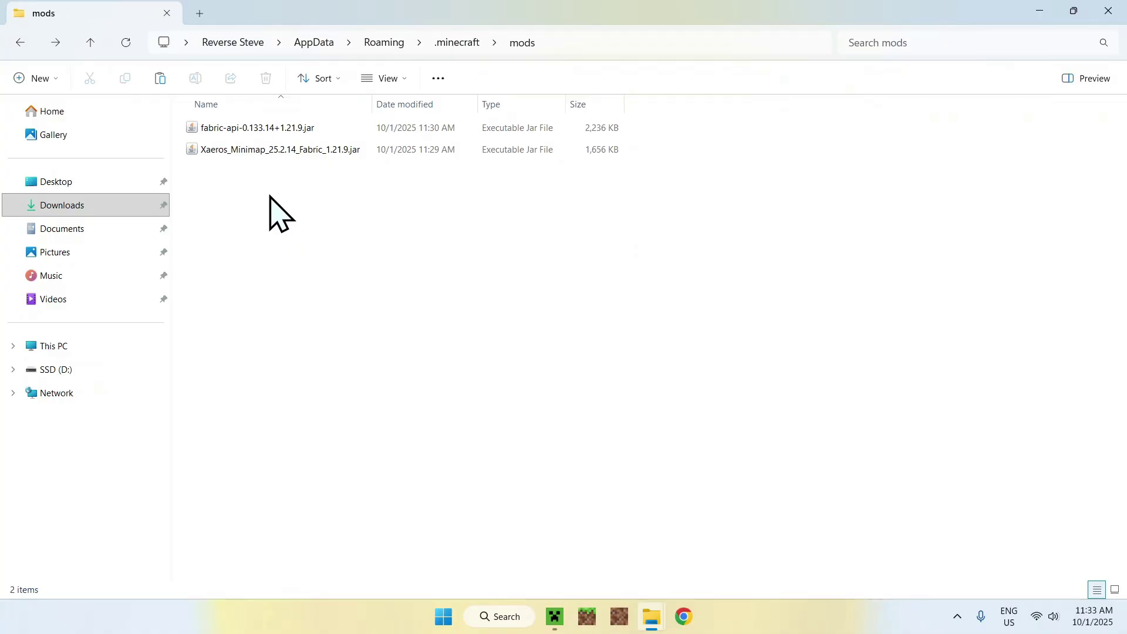
pyautogui.moveTo(206, 169); pyautogui.dragTo(329, 182)
# Launch the game with the fabric-loader-1.21.9 installation from the Minecraft Launcher and maximize the game window.
pyautogui.click(557, 618)
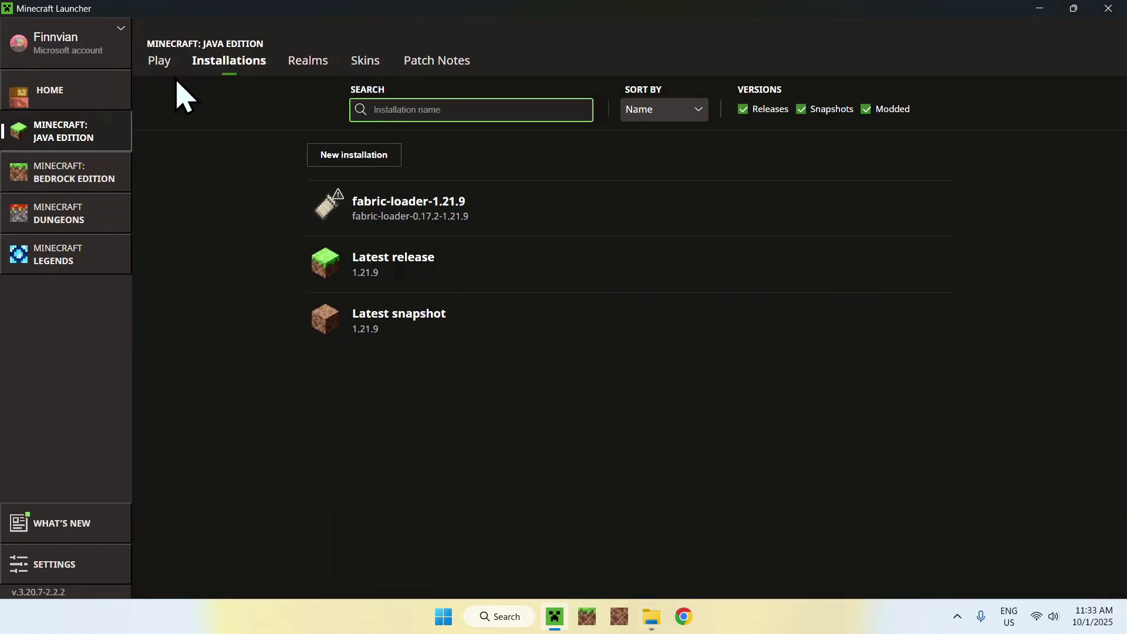
pyautogui.click(160, 66)
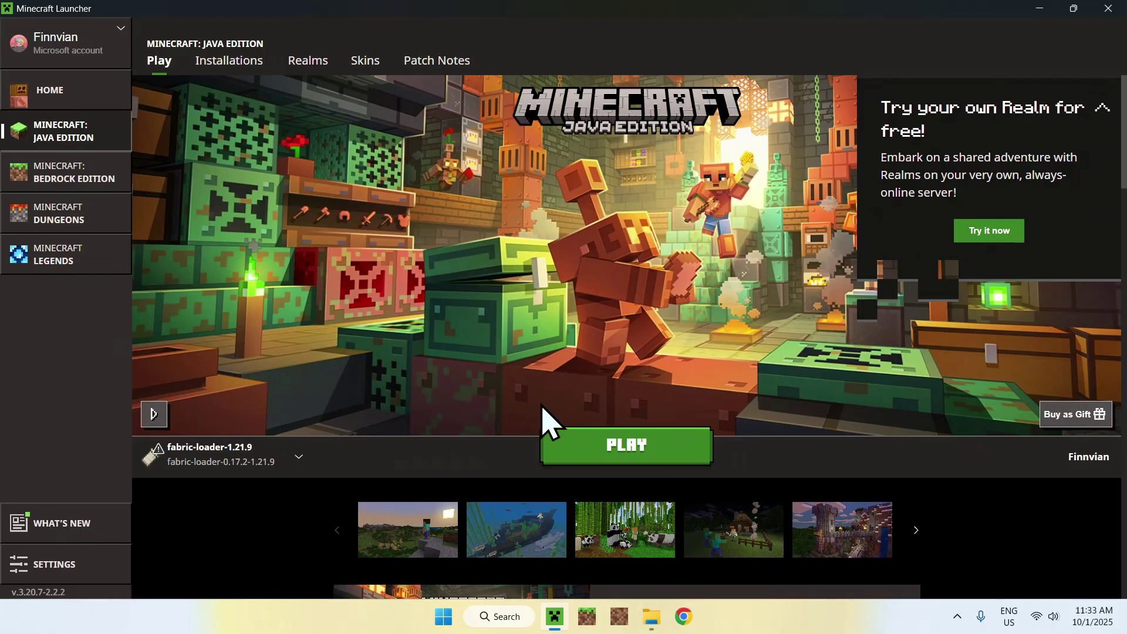
pyautogui.click(627, 457)
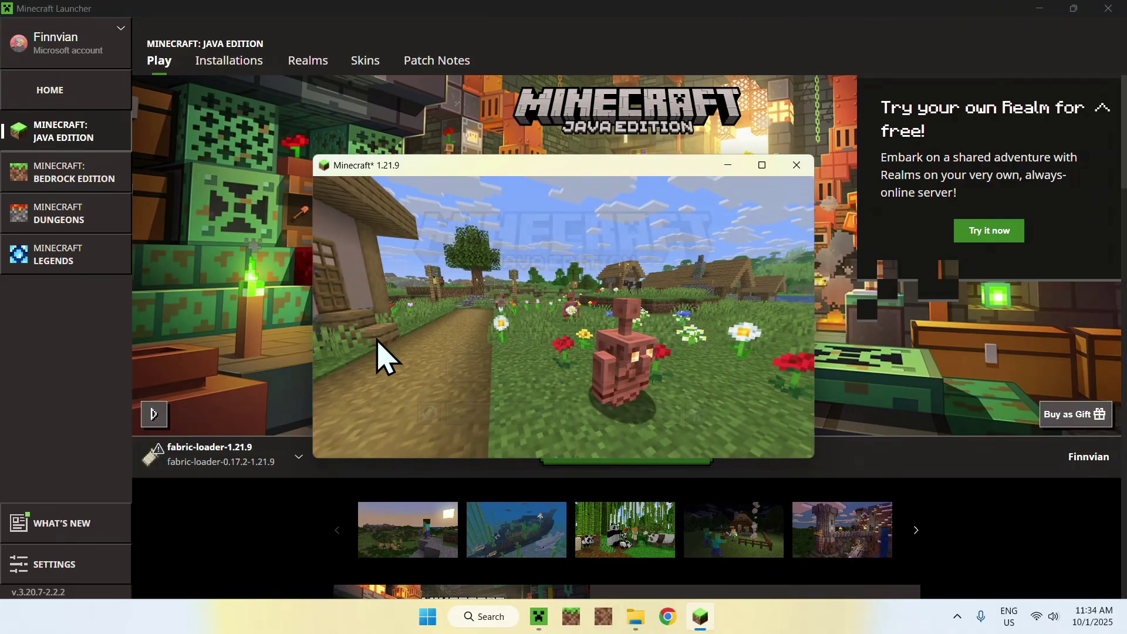
pyautogui.click(762, 165)
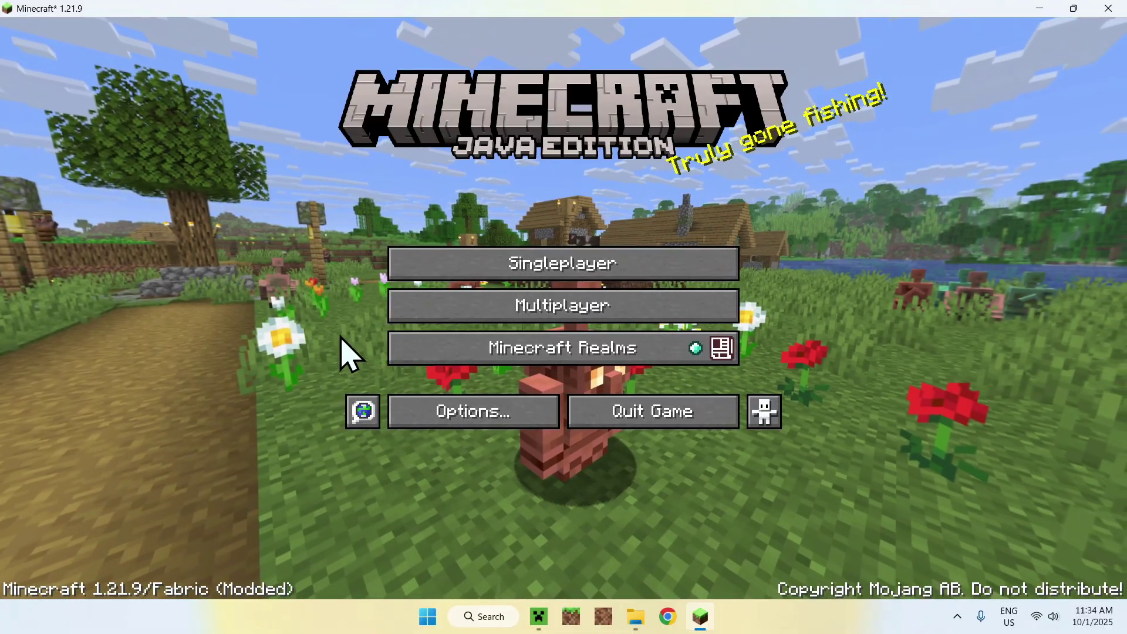
# Open the singleplayer world Tutorials in the modded game.
pyautogui.click(578, 263)
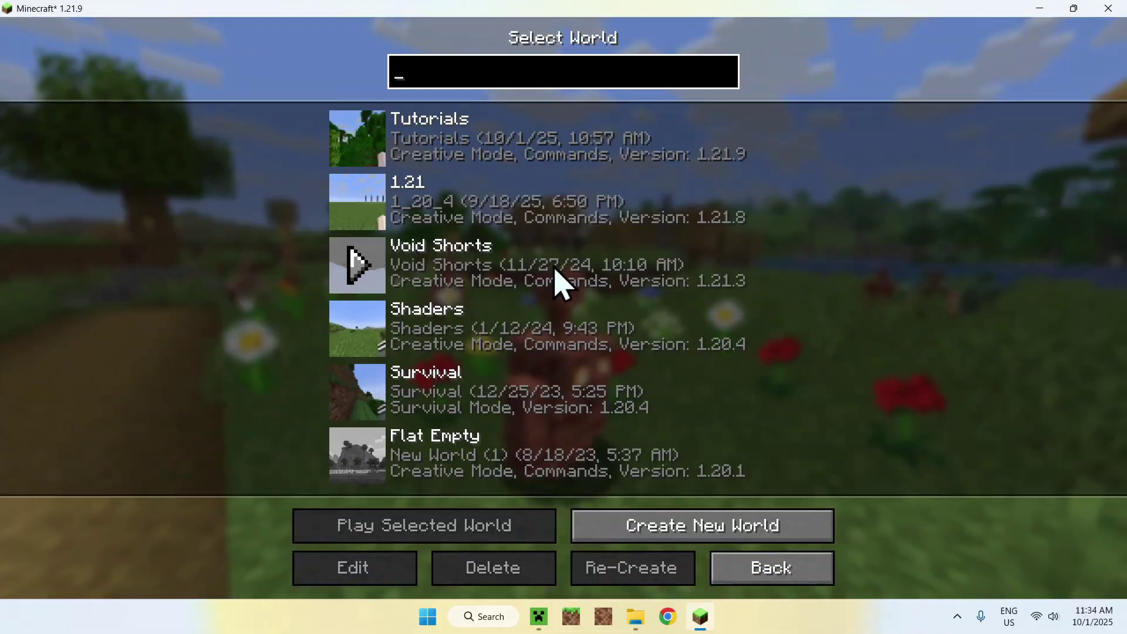
pyautogui.doubleClick(409, 183)
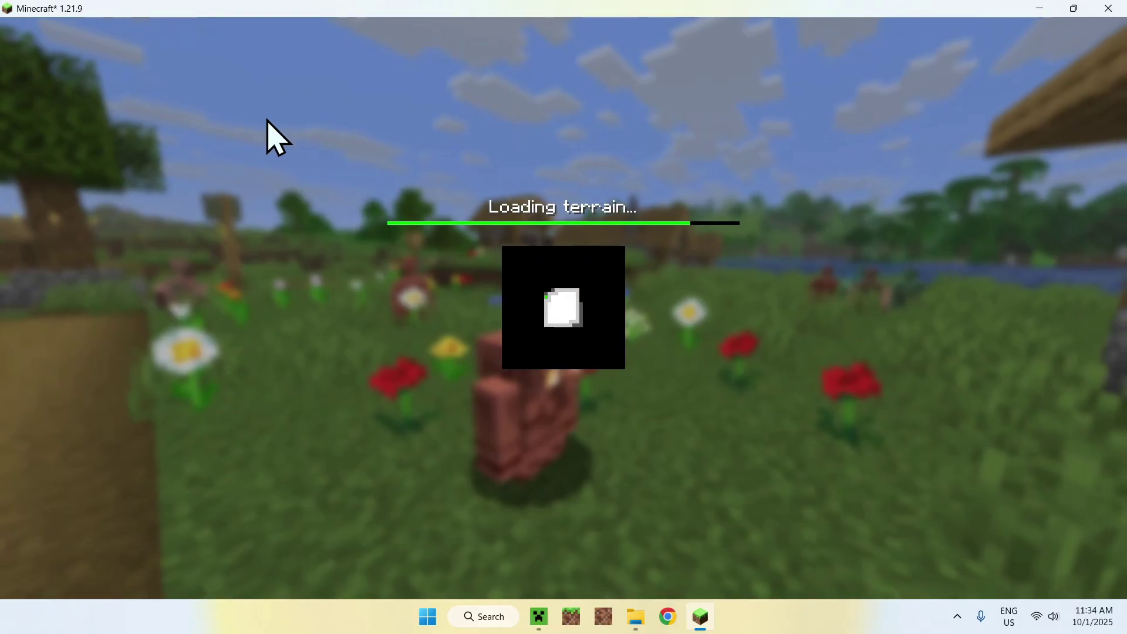
# Walk through the jungle grassland in first-person view to check that the minimap tracks the terrain and coordinates.
pyautogui.press('w')
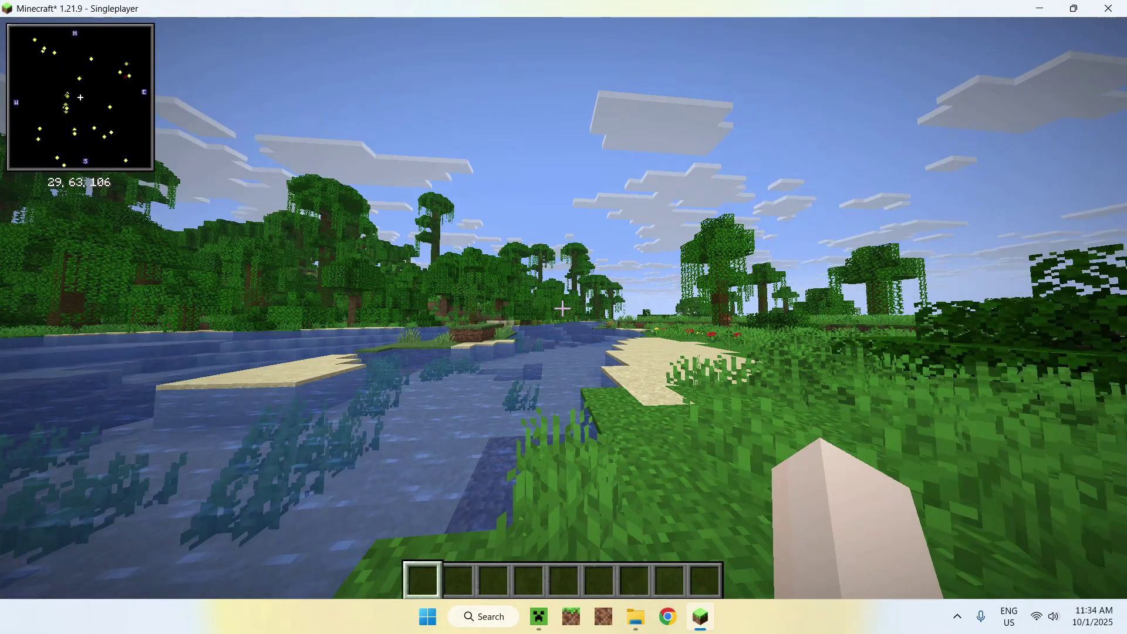
pyautogui.press('w')
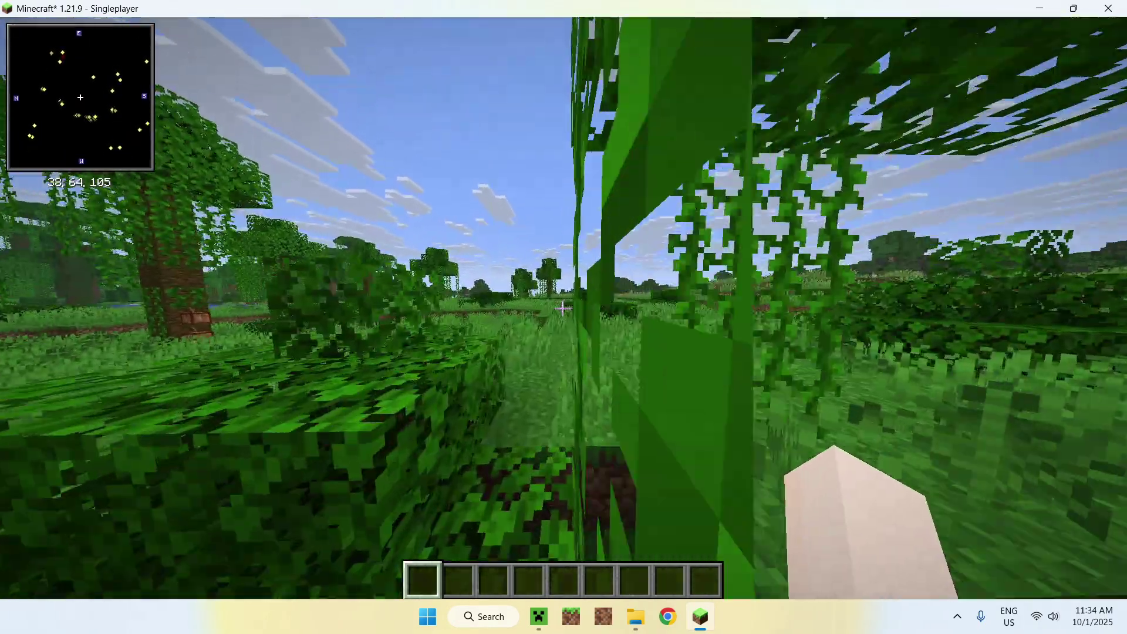
pyautogui.press('w')
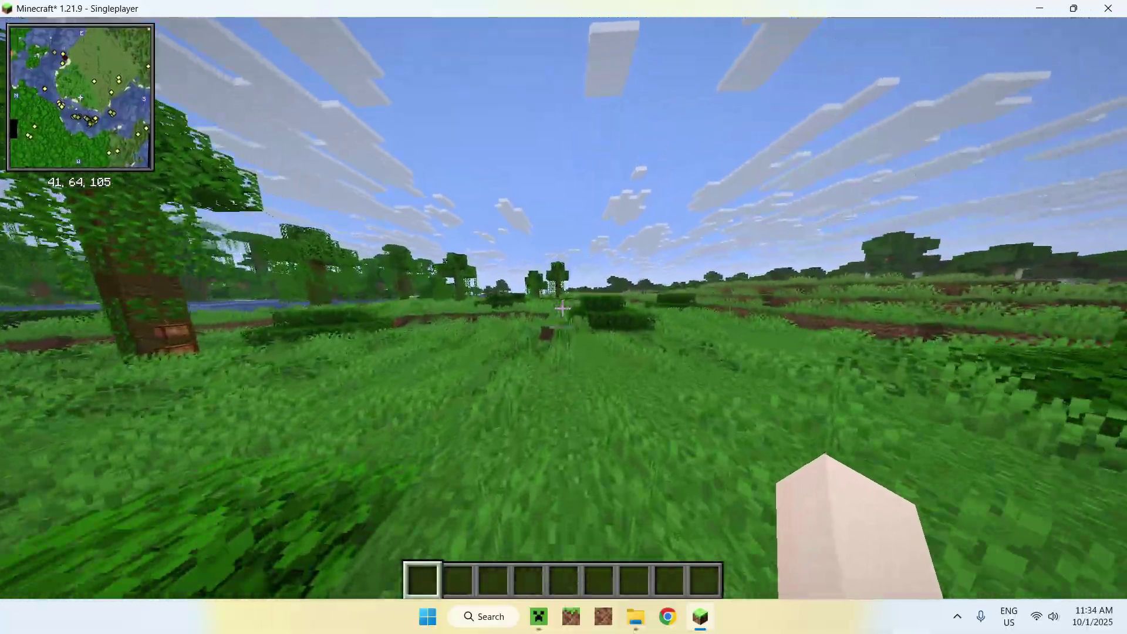
pyautogui.press('w')
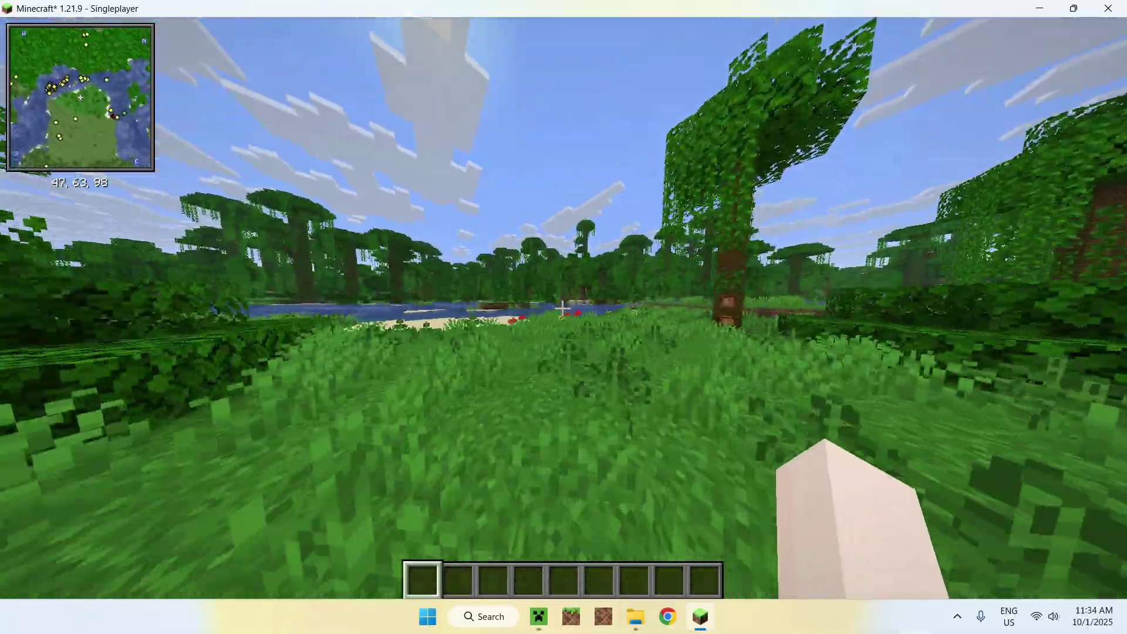
pyautogui.press('w')
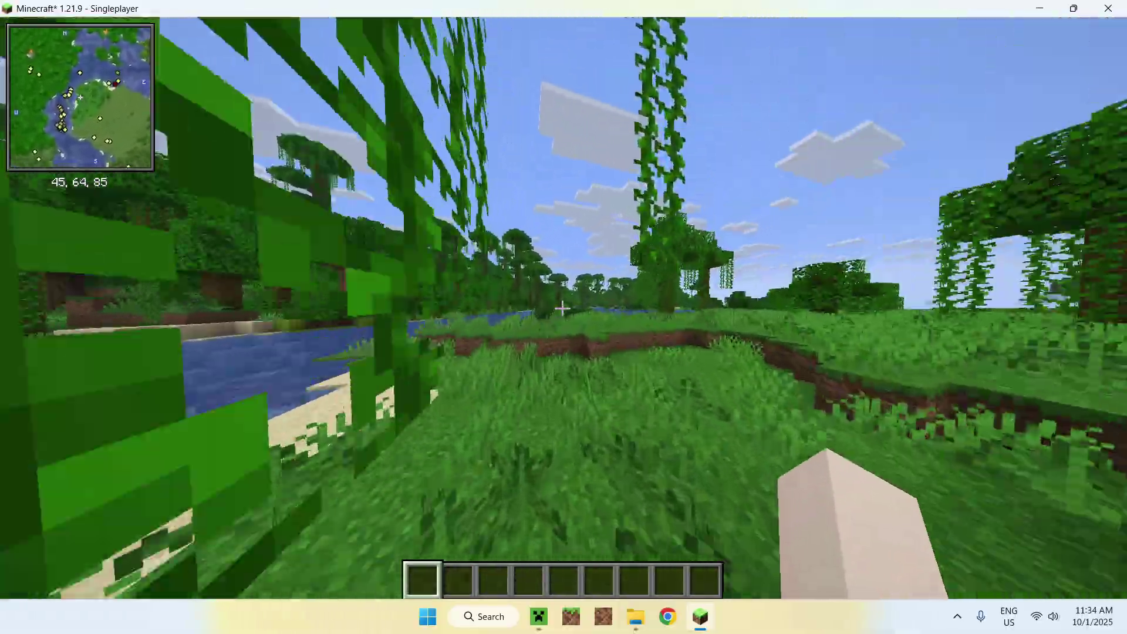
pyautogui.press('w')
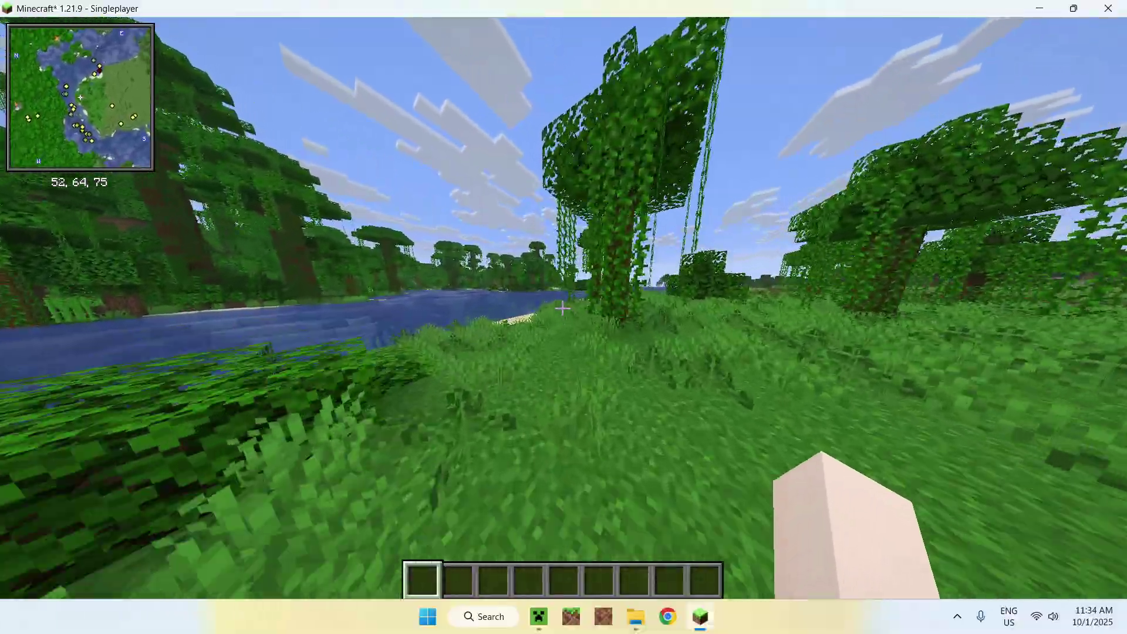
pyautogui.press('w')
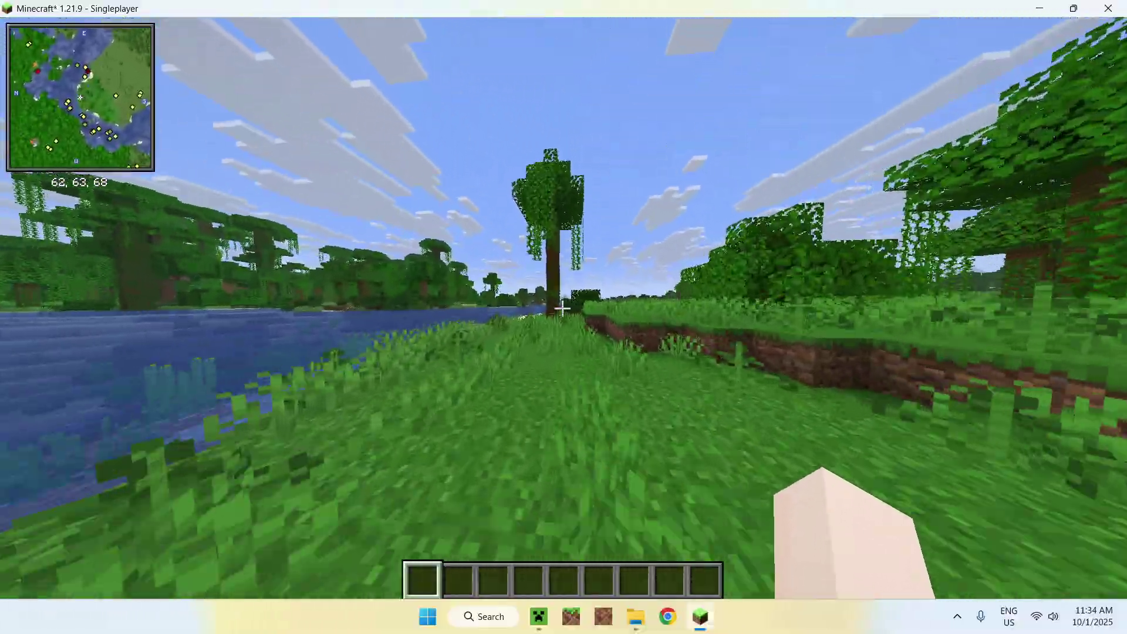
# Cycle through the third-person camera views and keep walking along the riverbank to examine the minimap while moving.
pyautogui.press('F5')
pyautogui.press('F5')
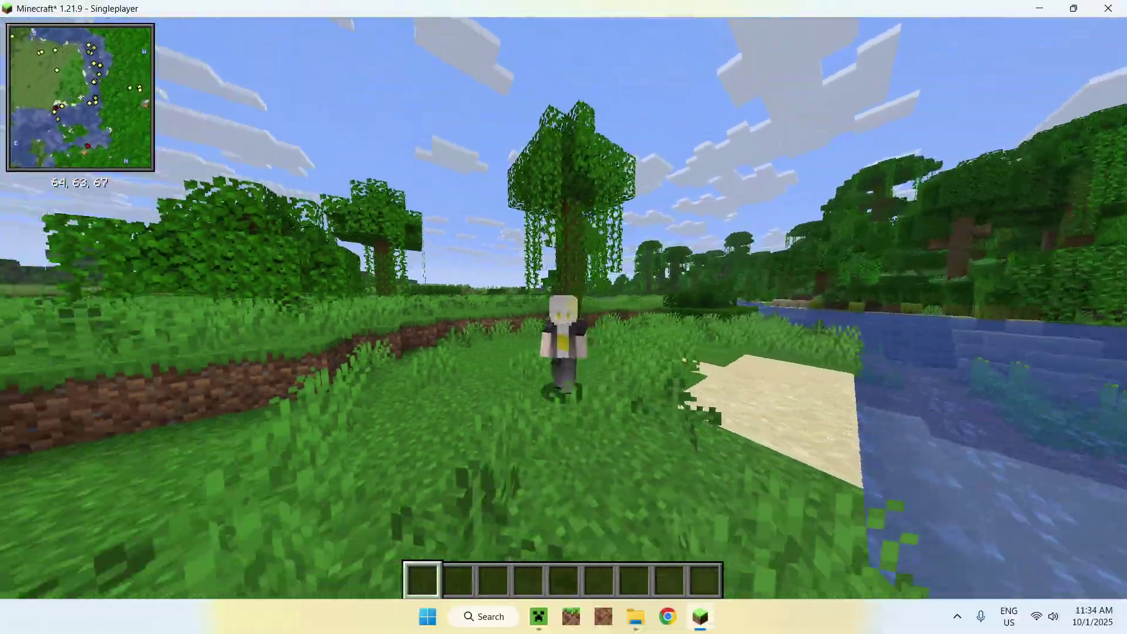
pyautogui.press('w')
pyautogui.press('F5')
pyautogui.press('F5')
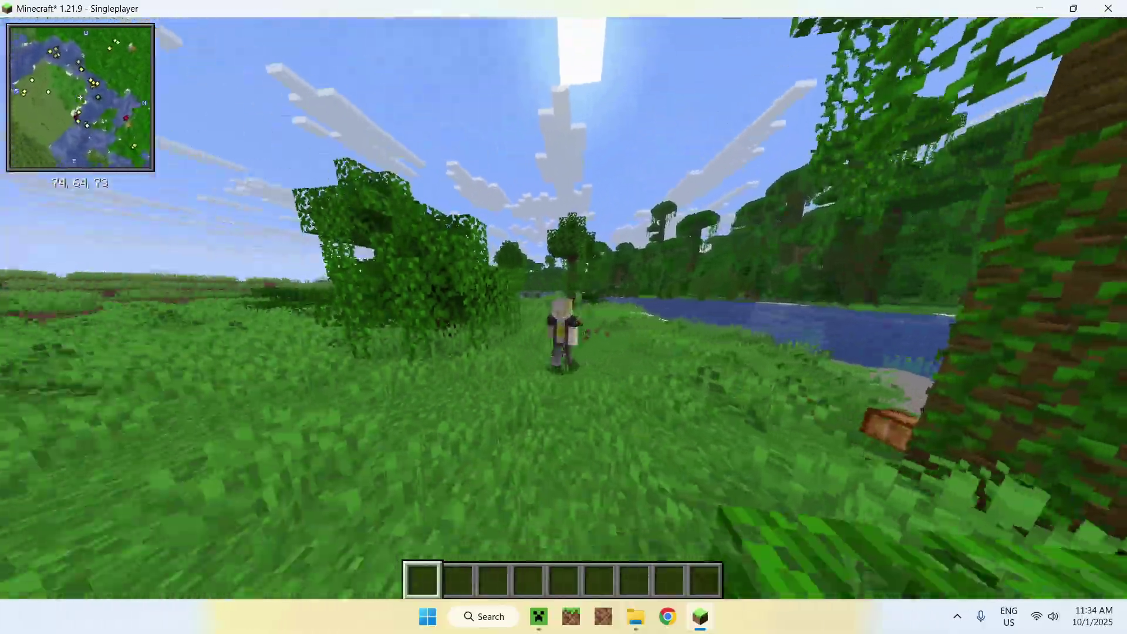
pyautogui.press('w')
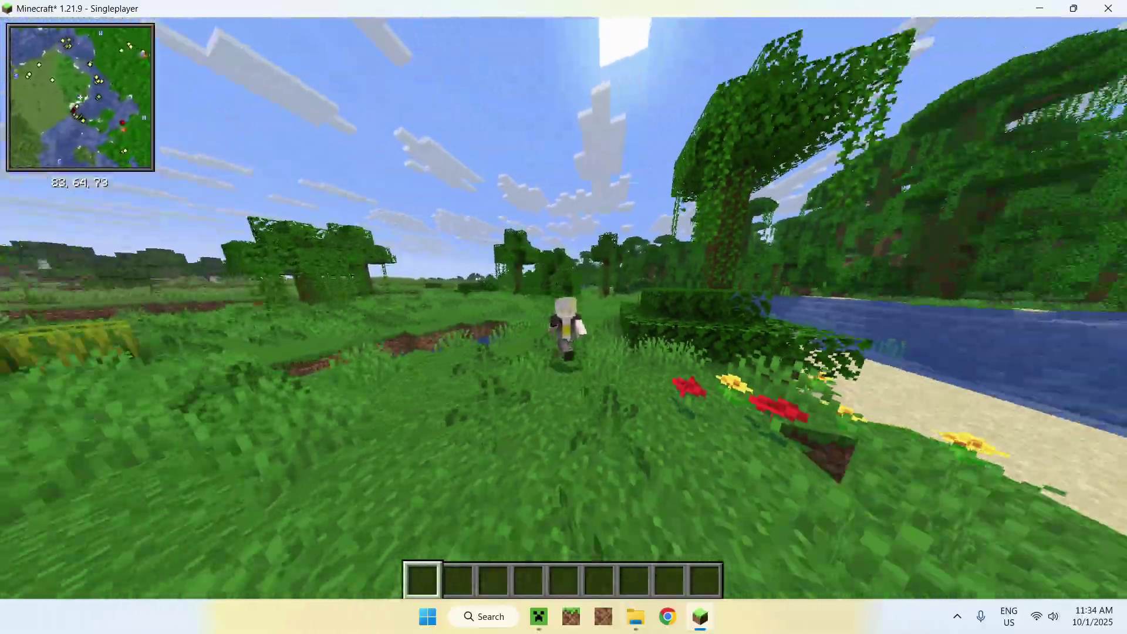
pyautogui.press('w')
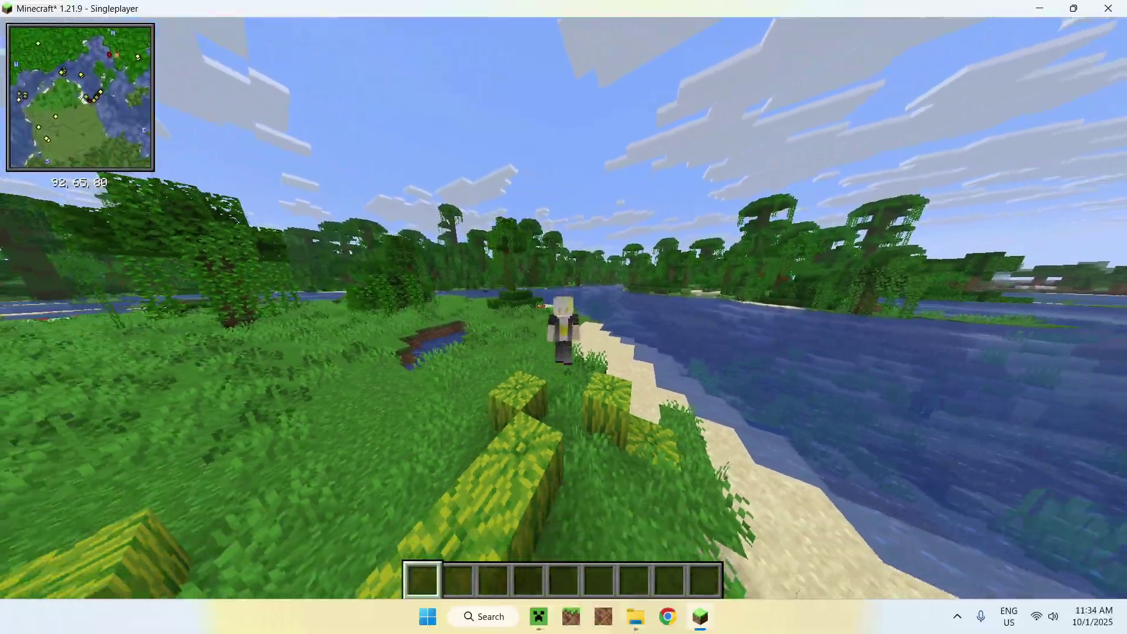